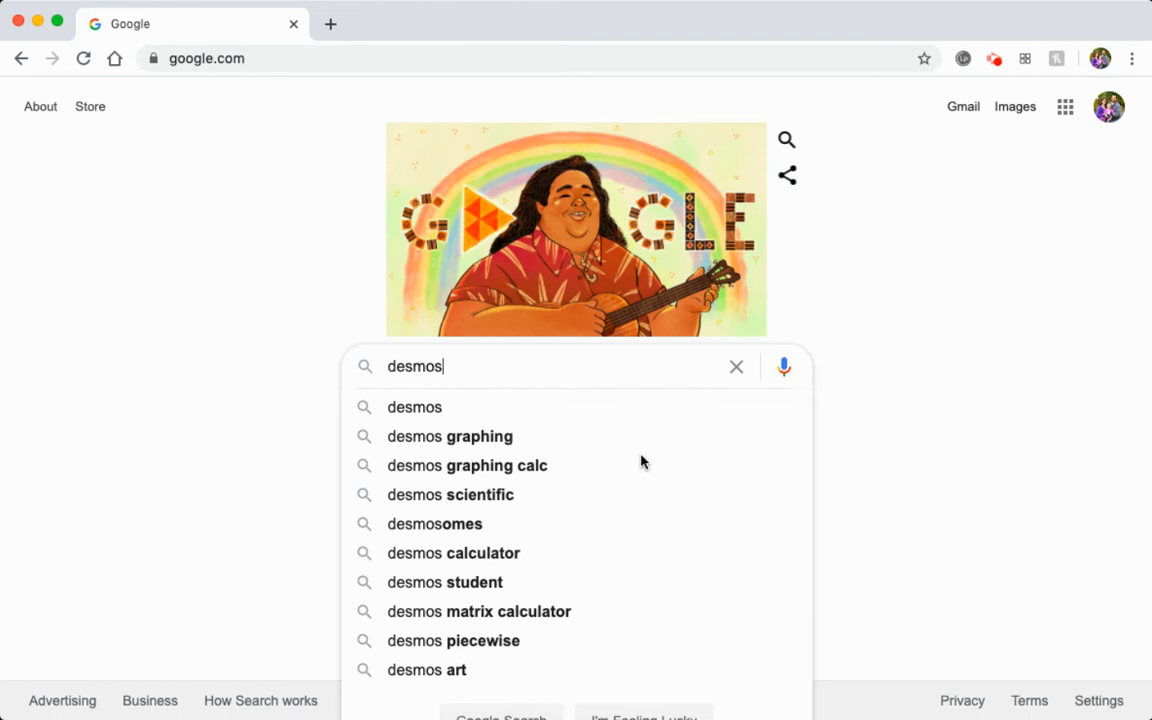
Search Google for desmos graphing and open the Desmos Graphing Calculator page.
{"action": "left_click", "coordinate": [470, 445]}
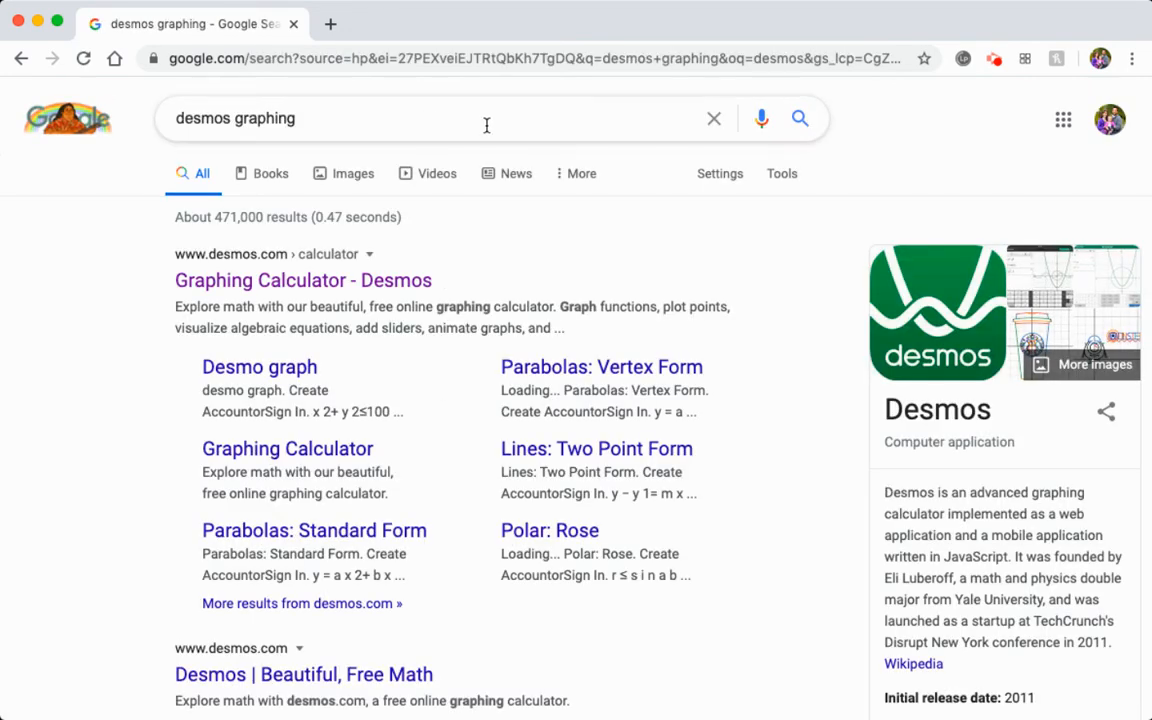
{"action": "left_click", "coordinate": [322, 289]}
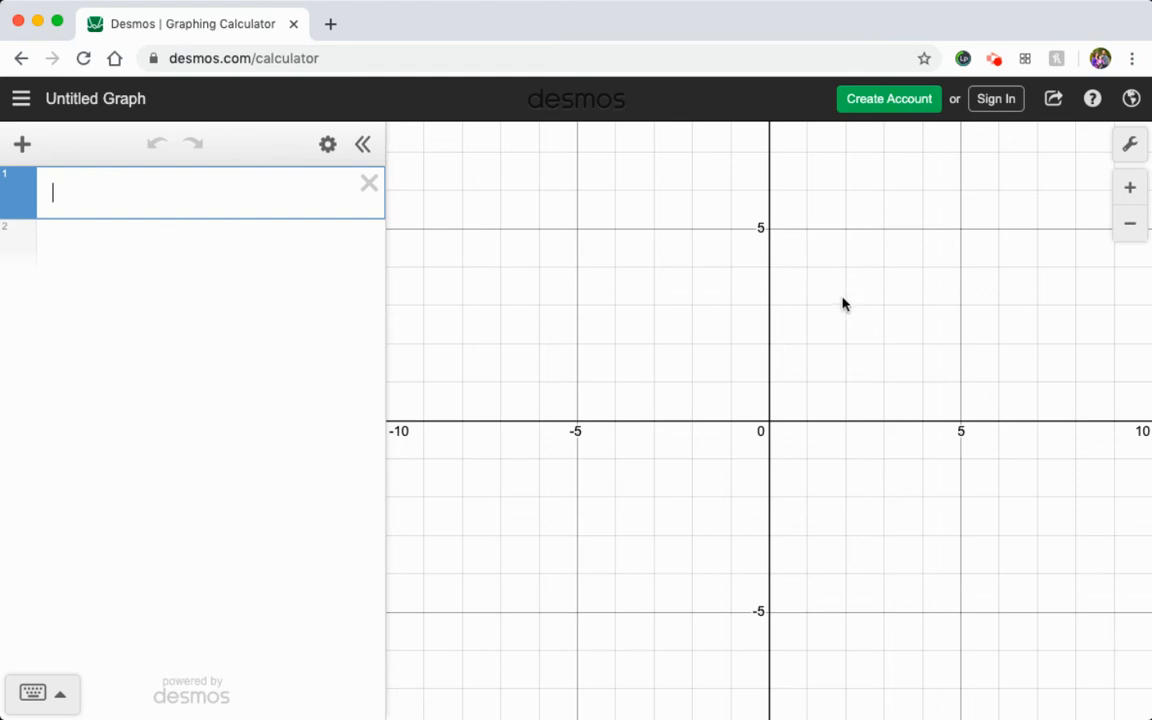
Add a table as the first item in the expression list.
{"action": "left_click_drag", "start_coordinate": [814, 358], "coordinate": [735, 337]}
{"action": "left_click_drag", "start_coordinate": [595, 290], "coordinate": [771, 316]}
{"action": "left_click", "coordinate": [1129, 228]}
{"action": "left_click_drag", "start_coordinate": [897, 450], "coordinate": [882, 491]}
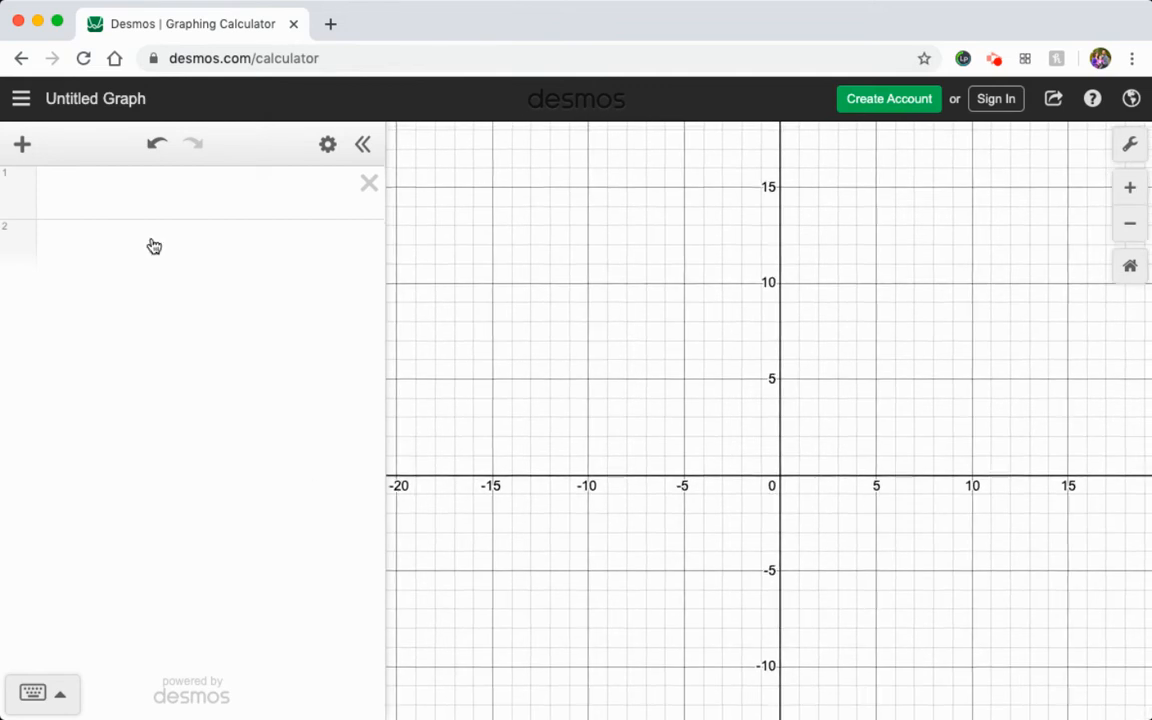
{"action": "left_click", "coordinate": [21, 148]}
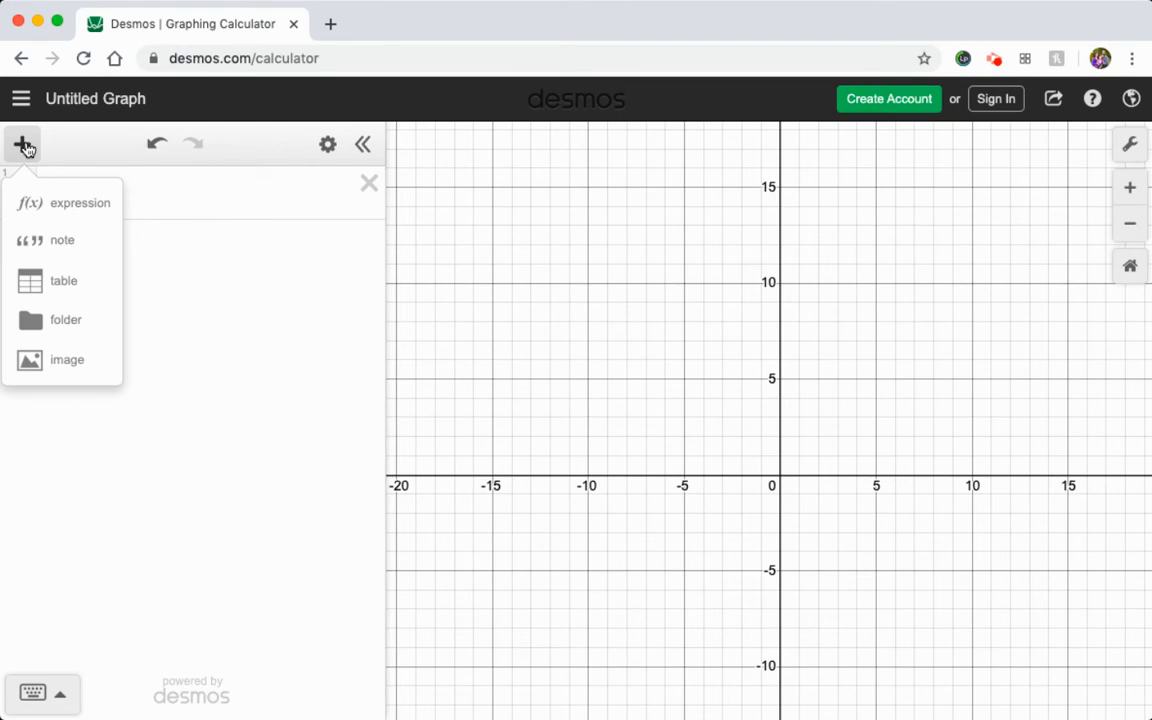
{"action": "left_click", "coordinate": [67, 281]}
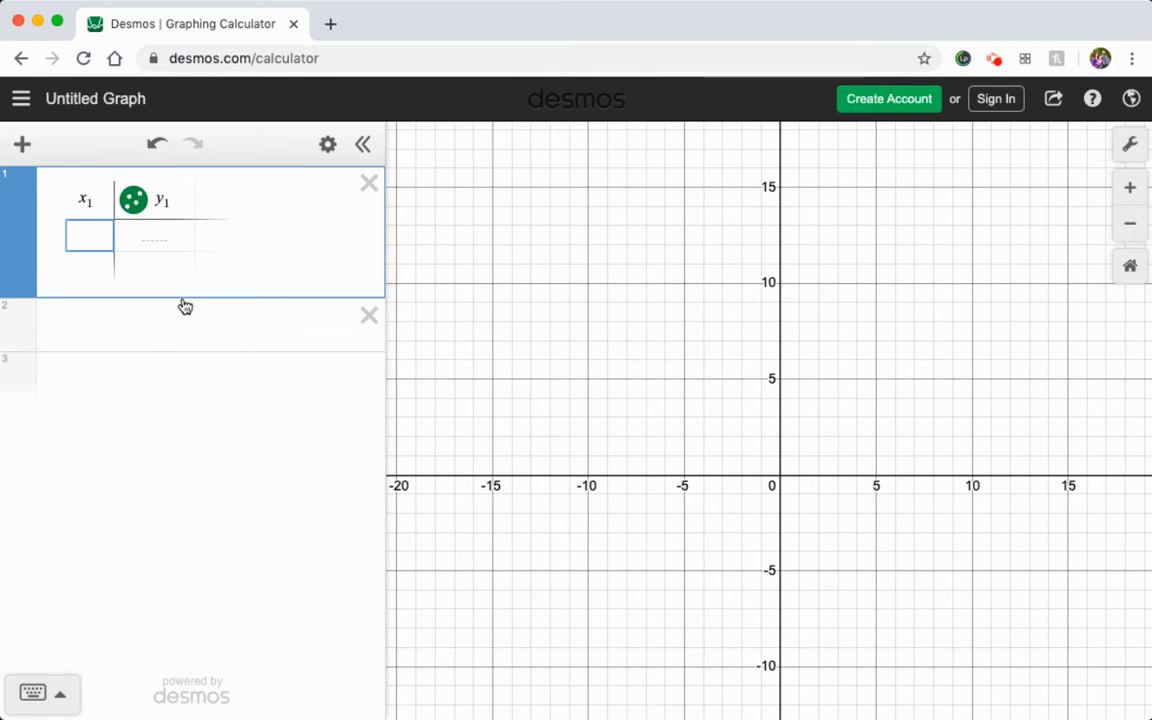
Enter -4, -4, -3, -2 and 0 as the first five x₁ values of the table.
{"action": "type", "text": "-4"}
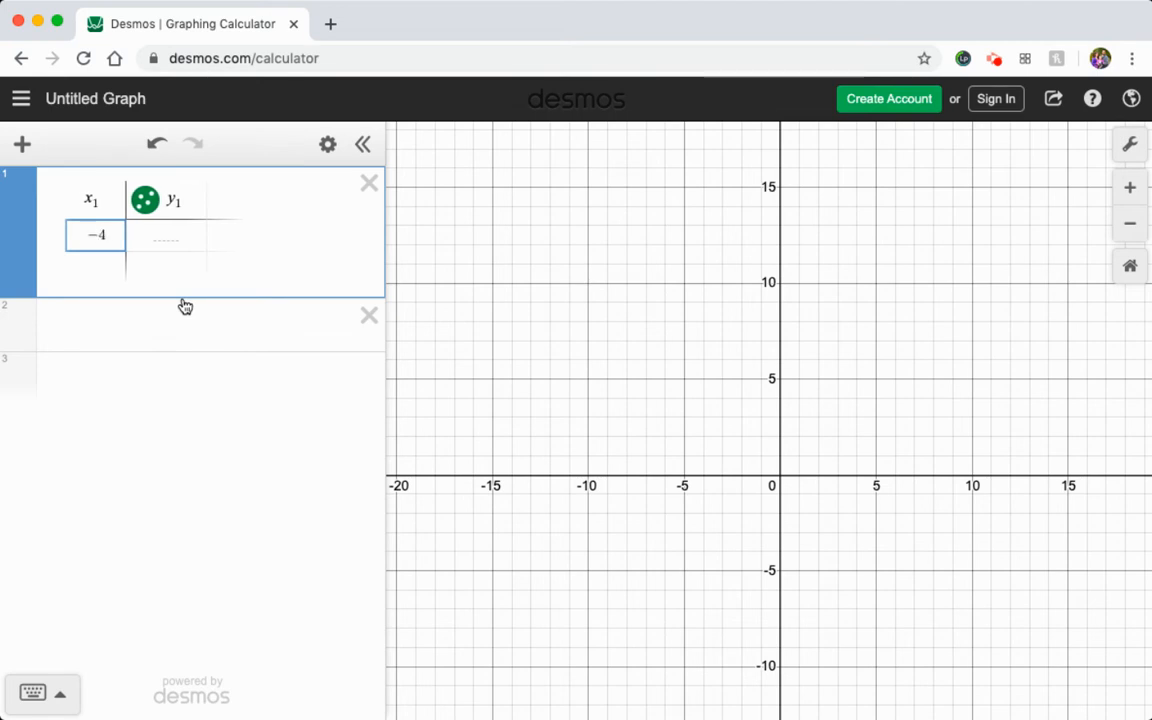
{"action": "key", "text": "Return"}
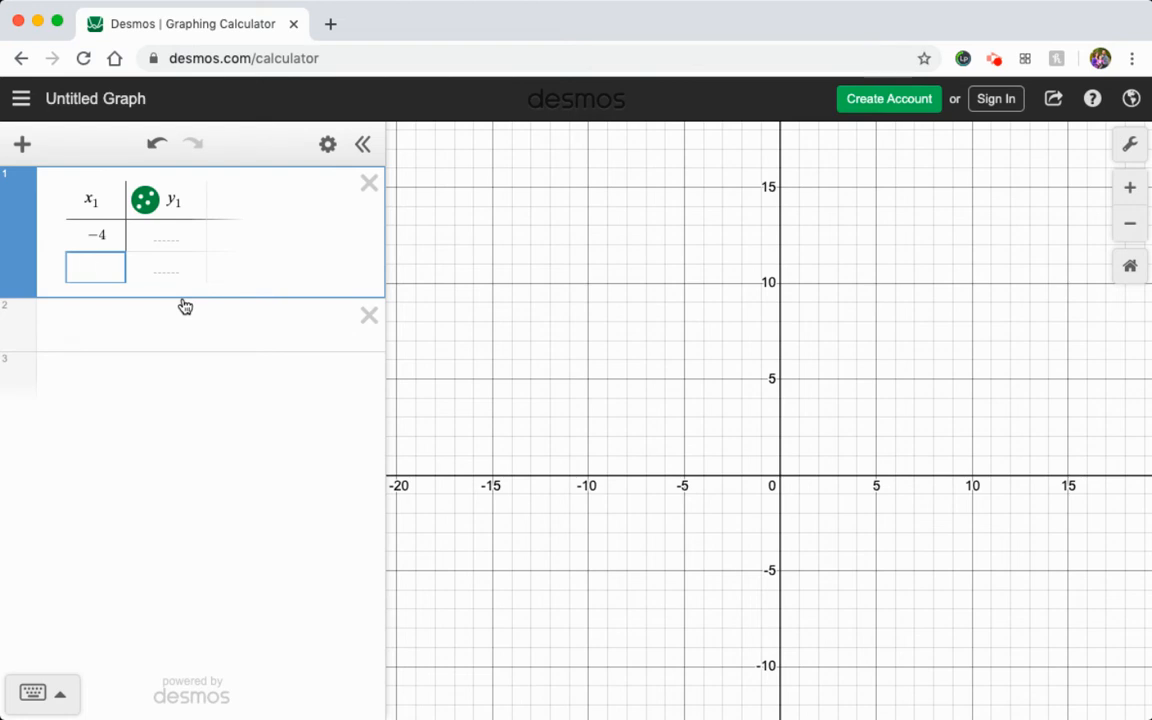
{"action": "type", "text": "-4"}
{"action": "key", "text": "Return"}
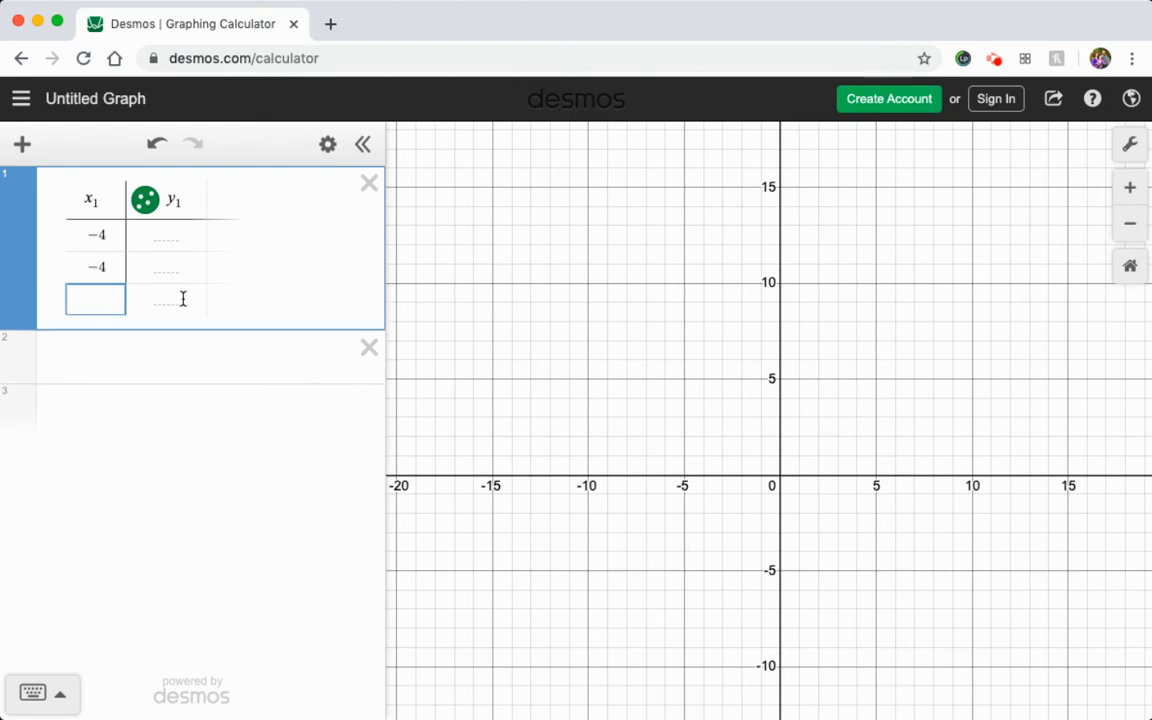
{"action": "type", "text": "-3"}
{"action": "key", "text": "Return"}
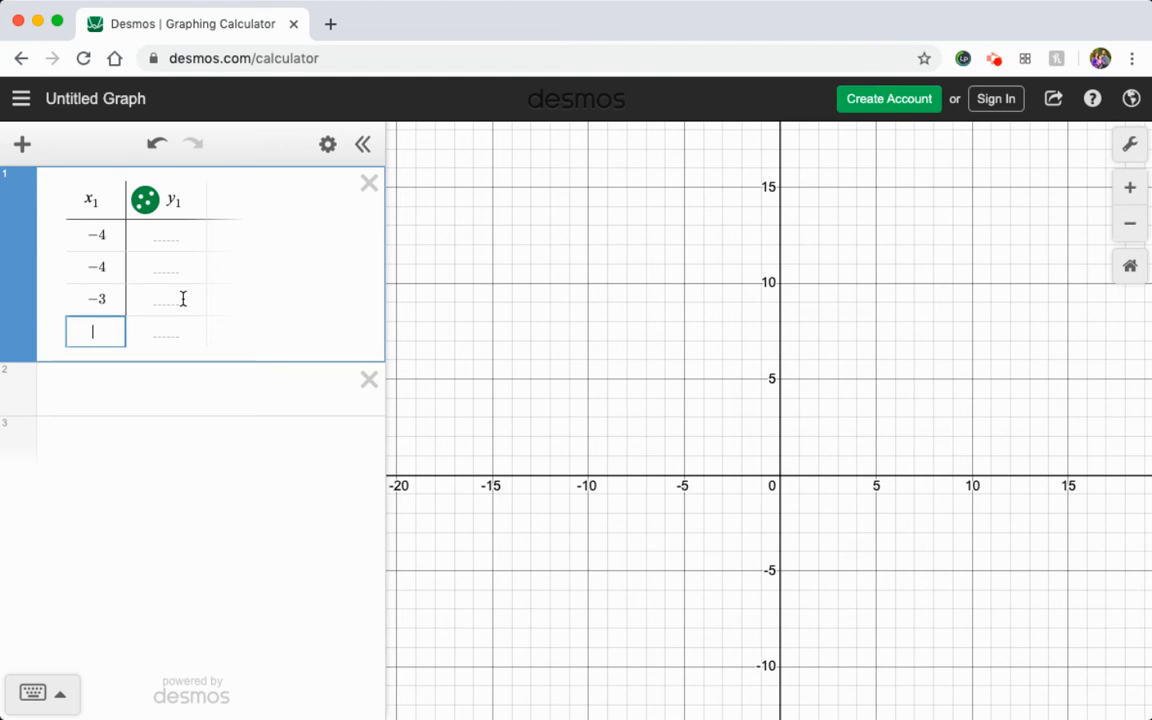
{"action": "type", "text": "-2"}
{"action": "key", "text": "Return"}
{"action": "type", "text": "0"}
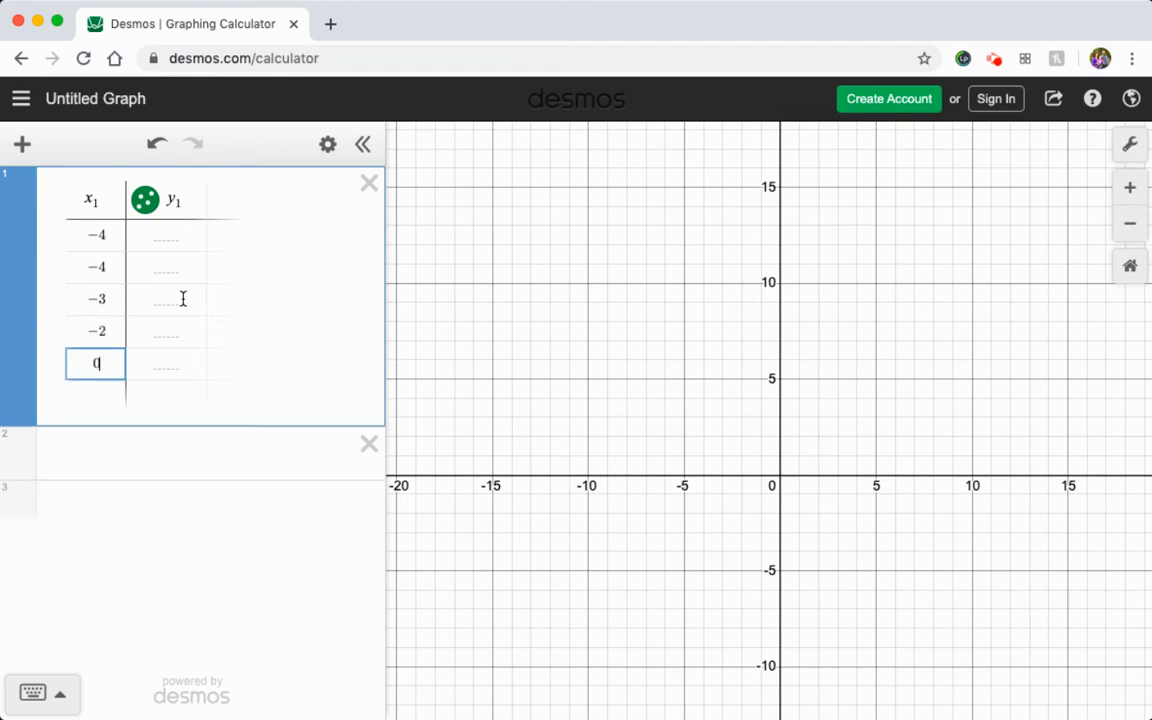
{"action": "key", "text": "Return"}
Complete the x₁ column with the values 2, 4, 4, 5 and 7.
{"action": "type", "text": "2"}
{"action": "key", "text": "Return"}
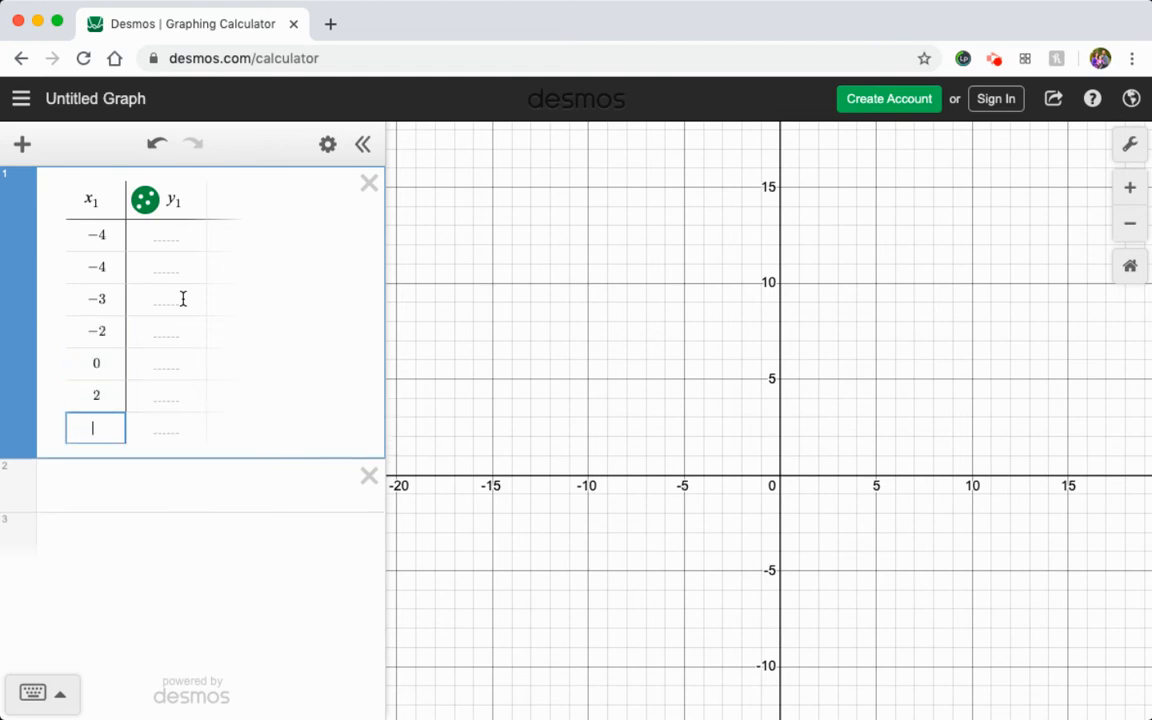
{"action": "type", "text": "4"}
{"action": "key", "text": "Return"}
{"action": "type", "text": "4"}
{"action": "key", "text": "Return"}
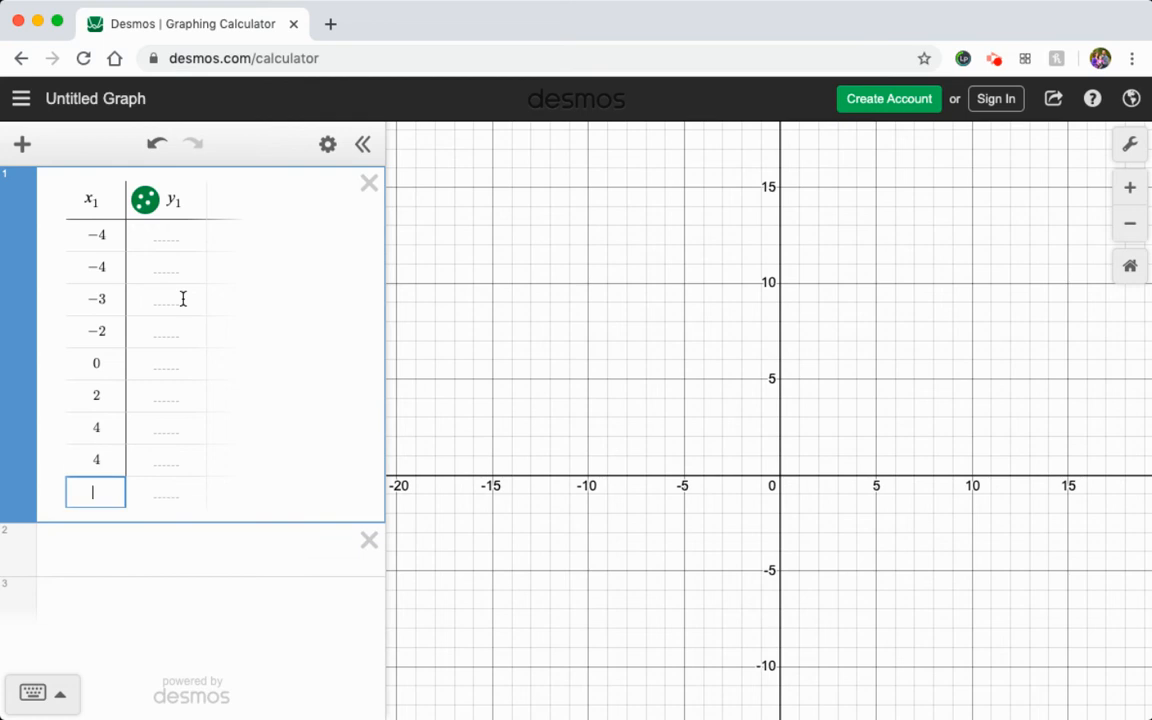
{"action": "type", "text": "5"}
{"action": "key", "text": "Return"}
{"action": "type", "text": "7"}
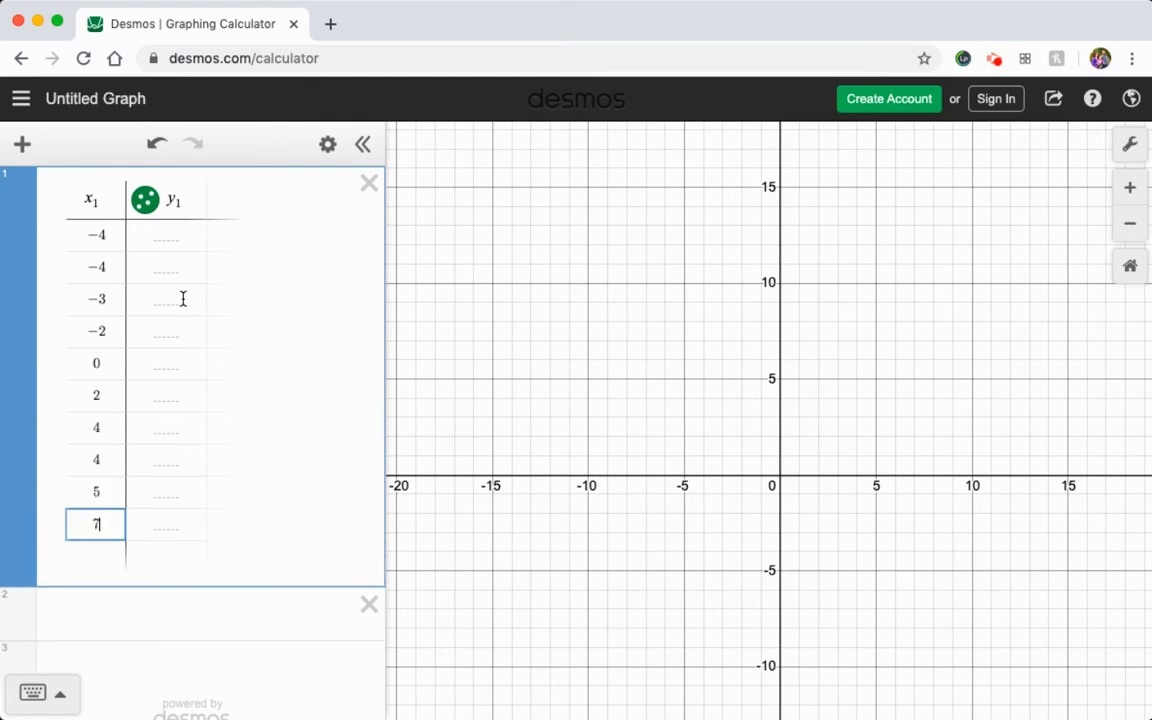
Enter -3, -1, 0, 5 and 6 as the first five y₁ values of the table.
{"action": "left_click", "coordinate": [172, 236]}
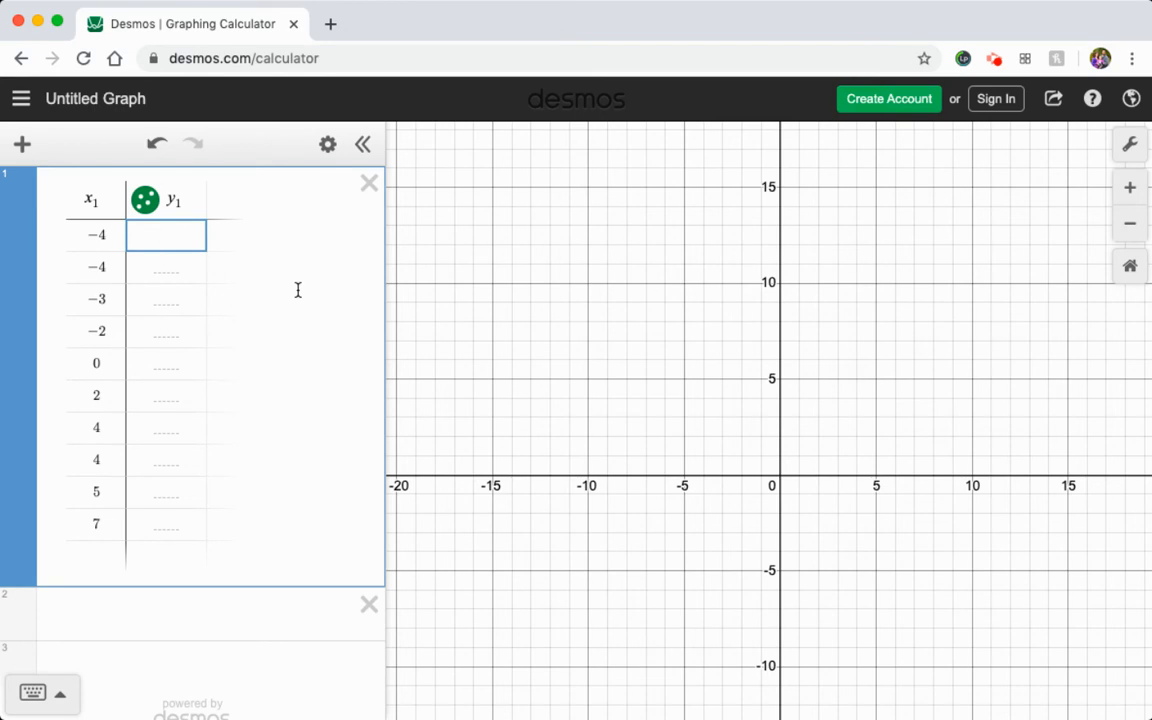
{"action": "type", "text": "-3"}
{"action": "key", "text": "Return"}
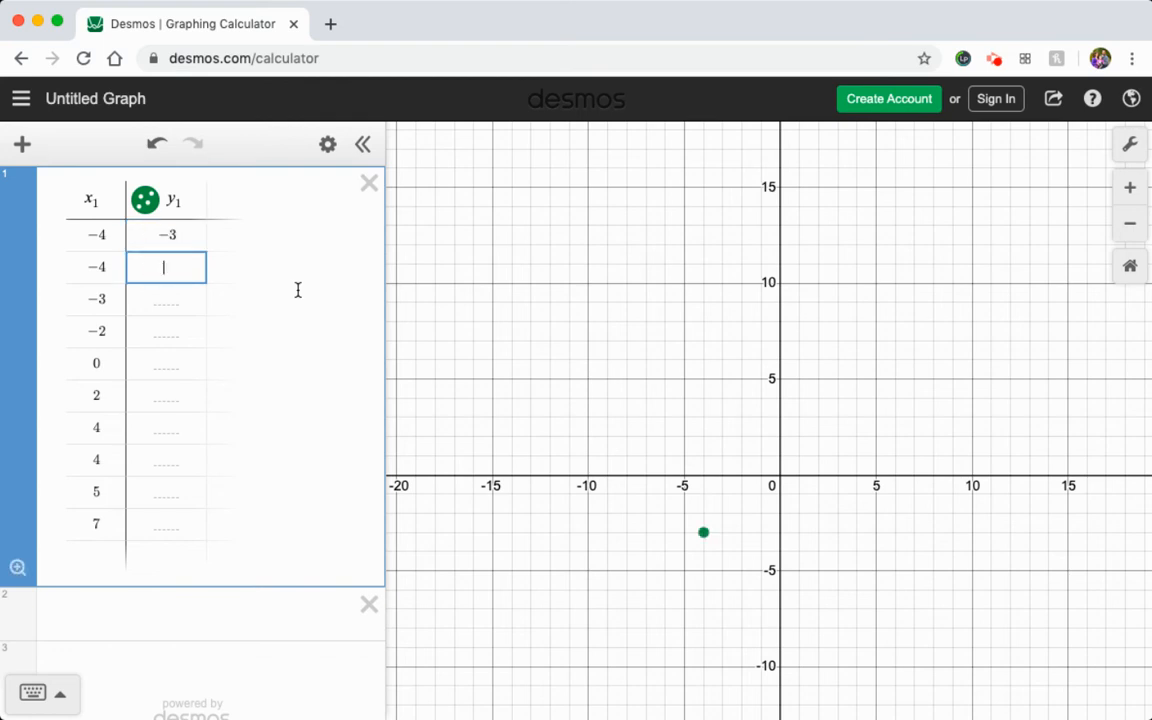
{"action": "type", "text": "-1"}
{"action": "key", "text": "Return"}
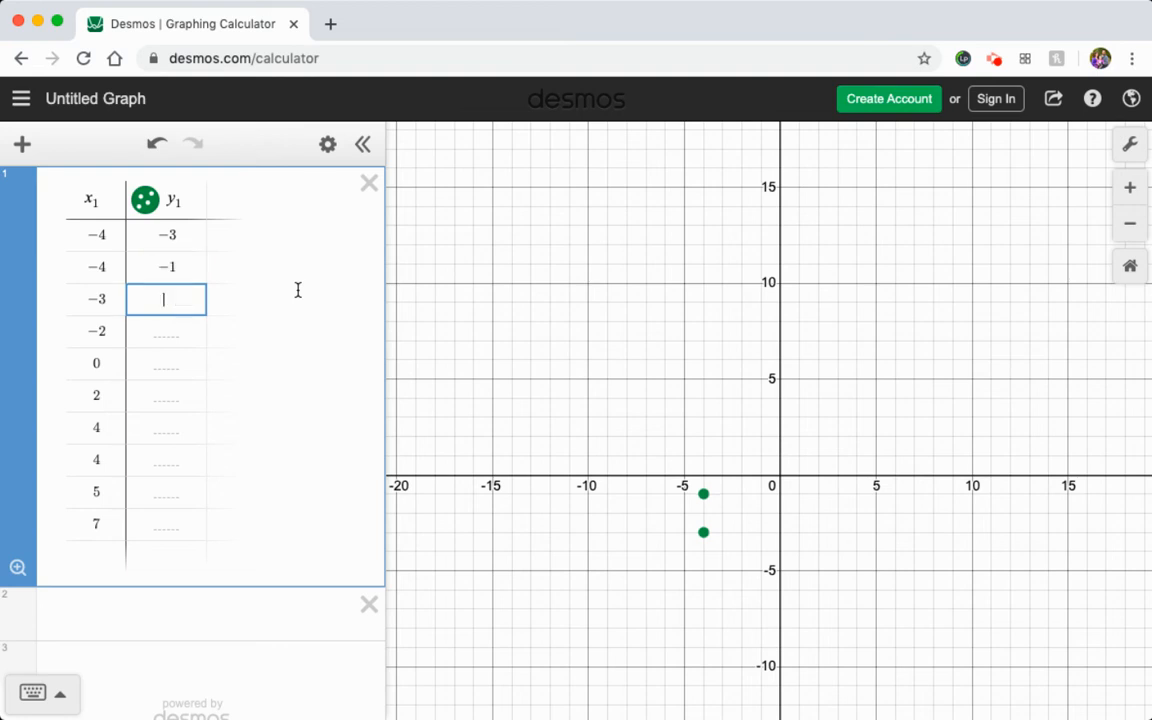
{"action": "type", "text": "0"}
{"action": "key", "text": "Return"}
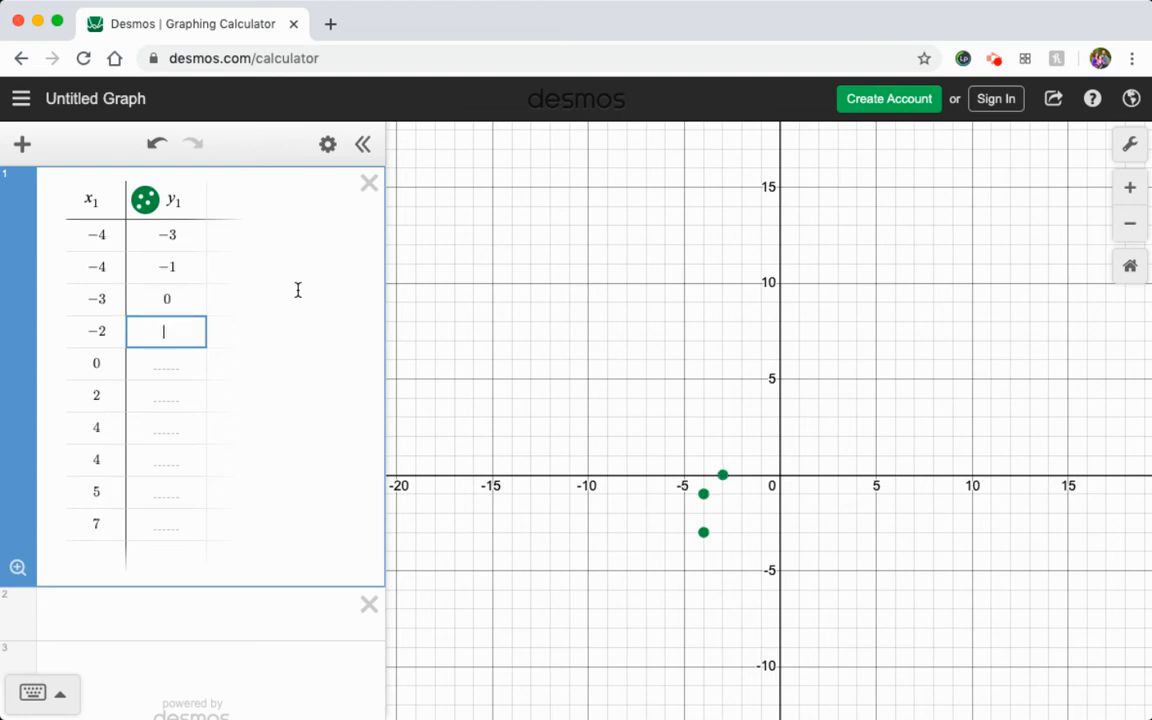
{"action": "type", "text": "5"}
{"action": "key", "text": "Return"}
{"action": "type", "text": "6"}
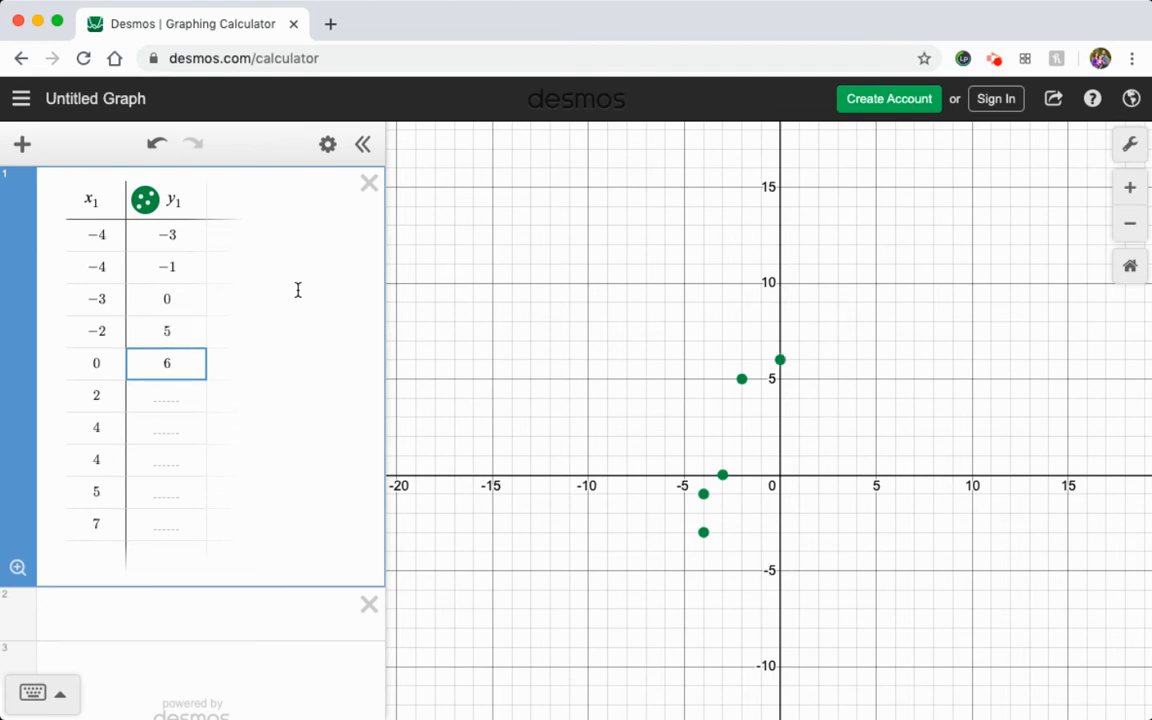
{"action": "key", "text": "Return"}
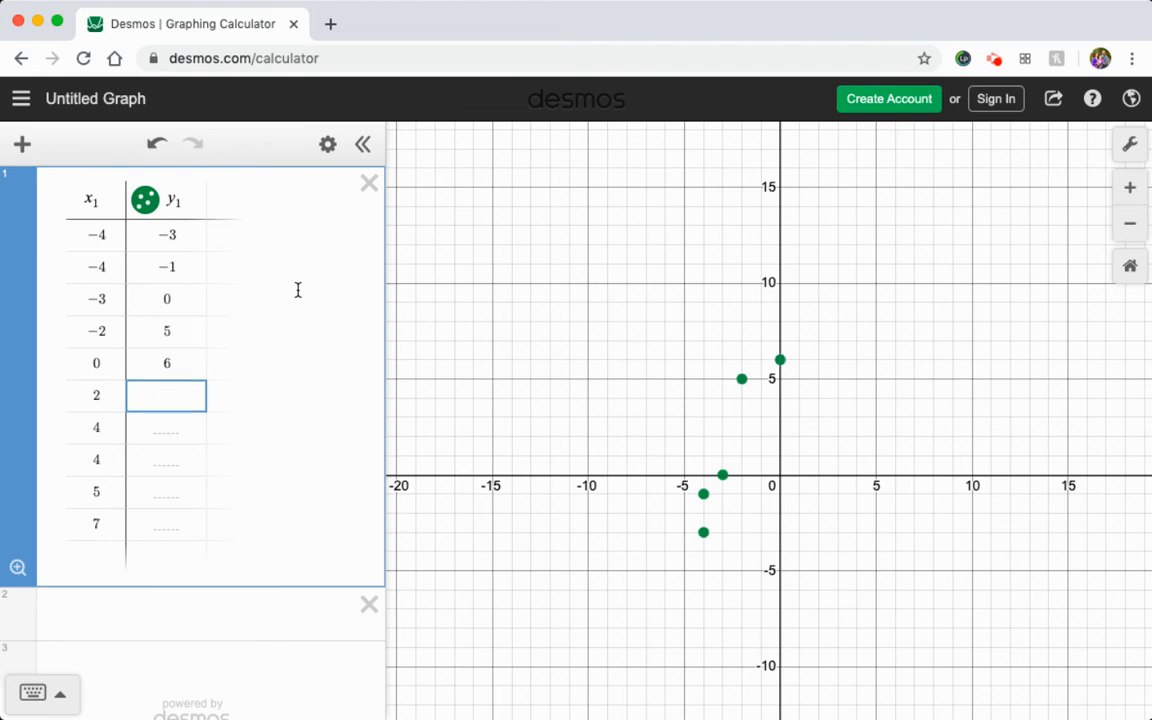
Complete the y₁ column with the values 8, 8, 9, 11 and 15.
{"action": "type", "text": "8"}
{"action": "key", "text": "Return"}
{"action": "type", "text": "8"}
{"action": "key", "text": "Return"}
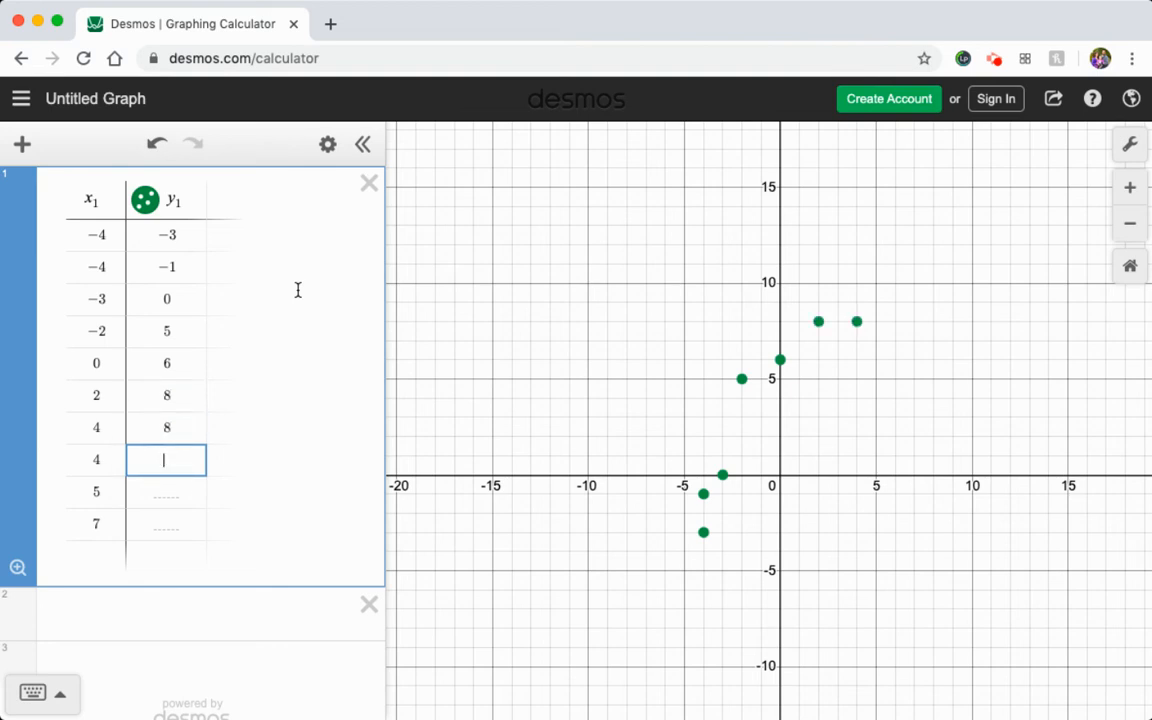
{"action": "type", "text": "9"}
{"action": "key", "text": "Return"}
{"action": "type", "text": "11"}
{"action": "key", "text": "Return"}
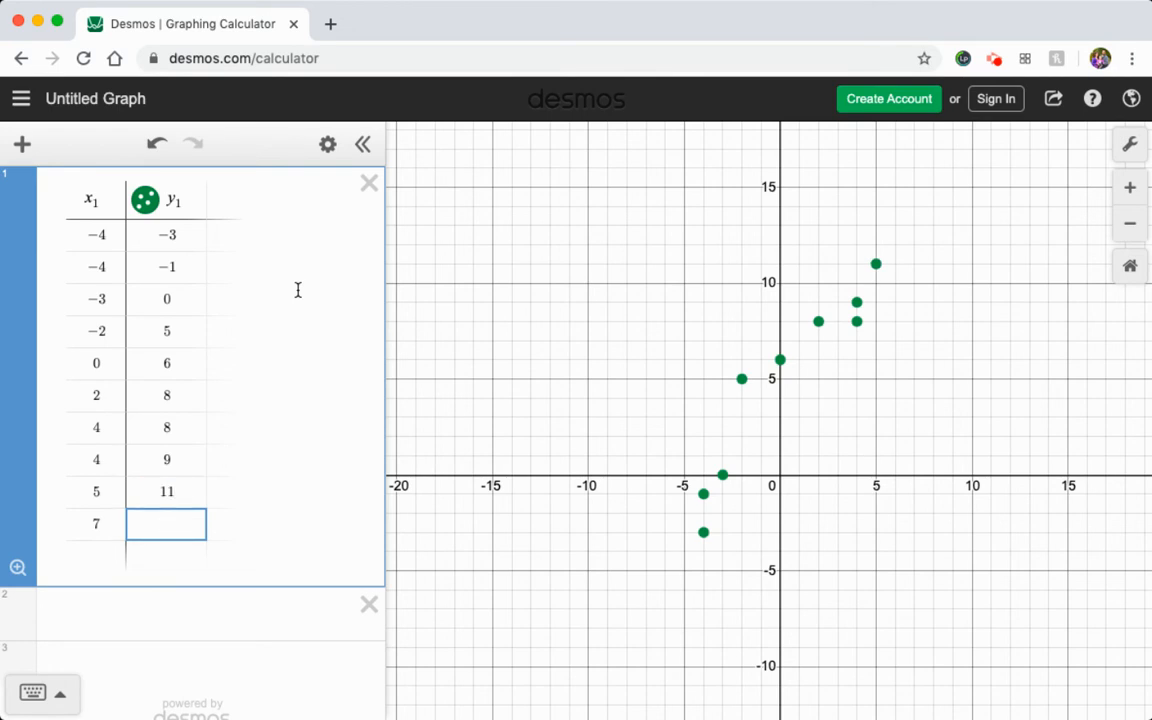
{"action": "type", "text": "15"}
Examine the overall pattern of the plotted points at several zoom levels of the graph.
{"action": "left_click_drag", "start_coordinate": [951, 288], "coordinate": [850, 350]}
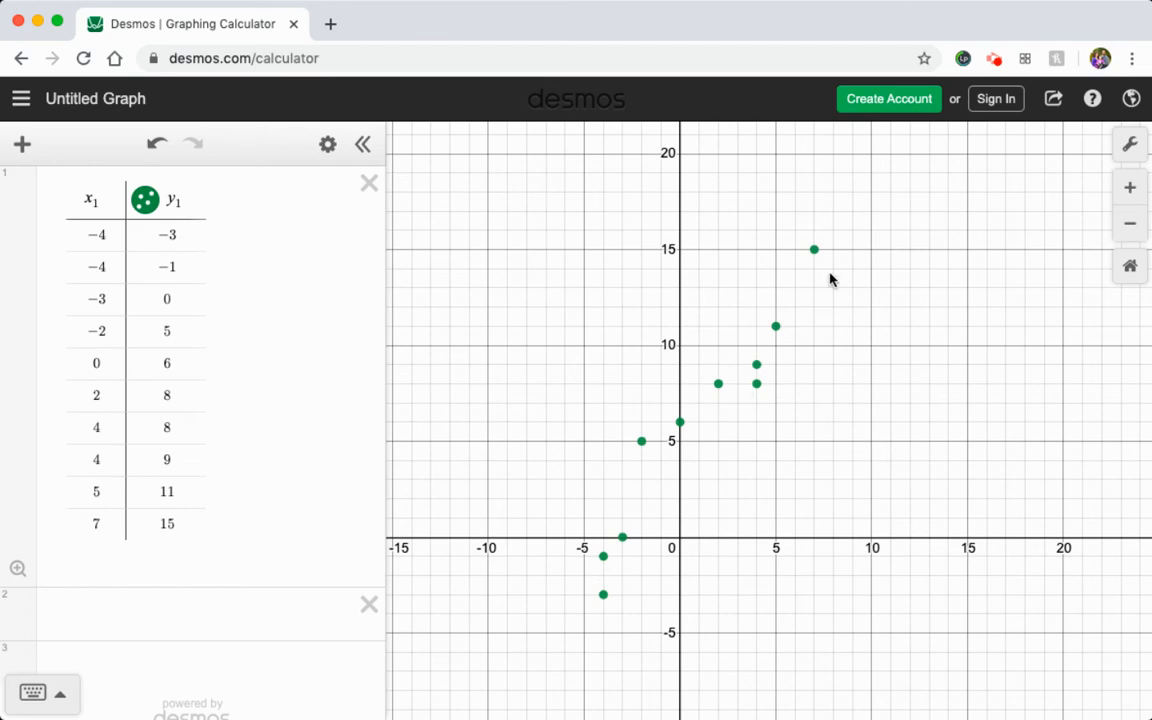
{"action": "left_click_drag", "start_coordinate": [893, 155], "coordinate": [810, 300]}
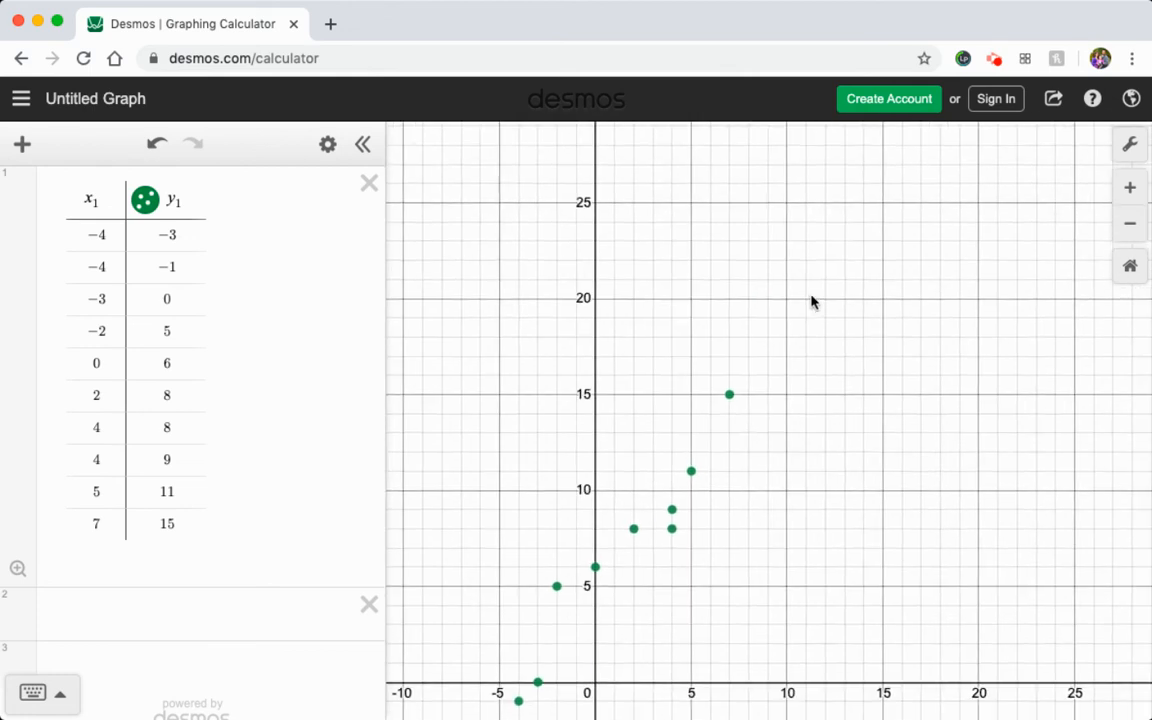
{"action": "left_click", "coordinate": [1130, 223]}
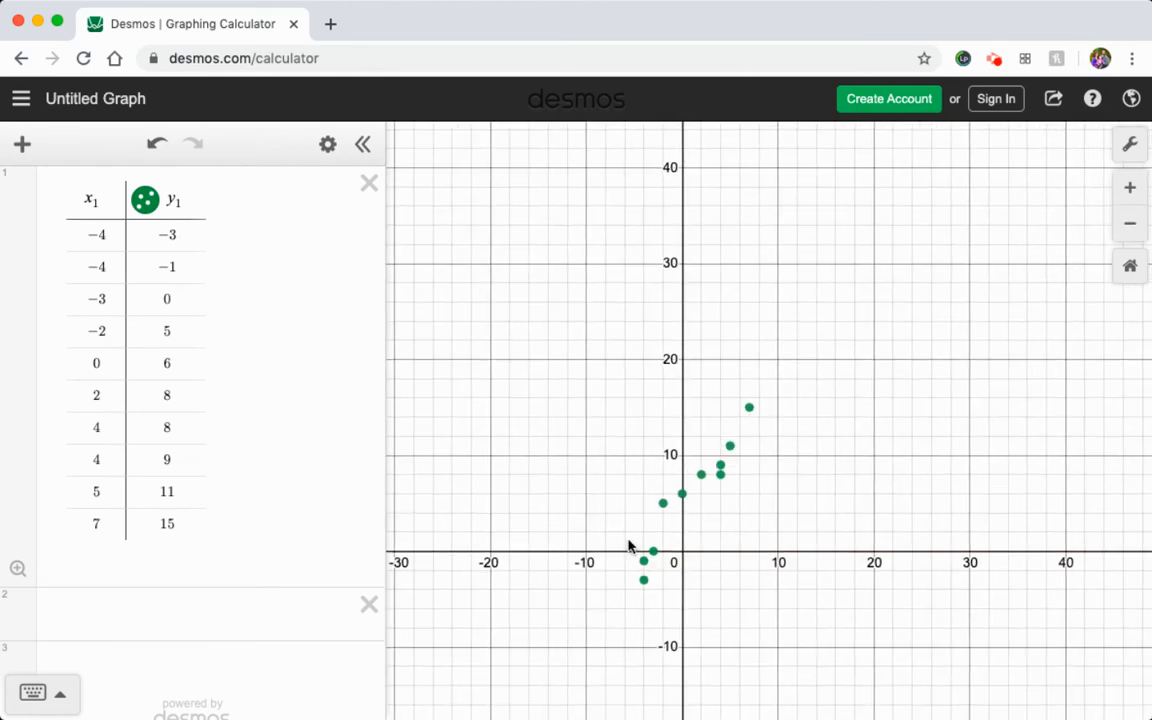
{"action": "left_click", "coordinate": [1131, 228]}
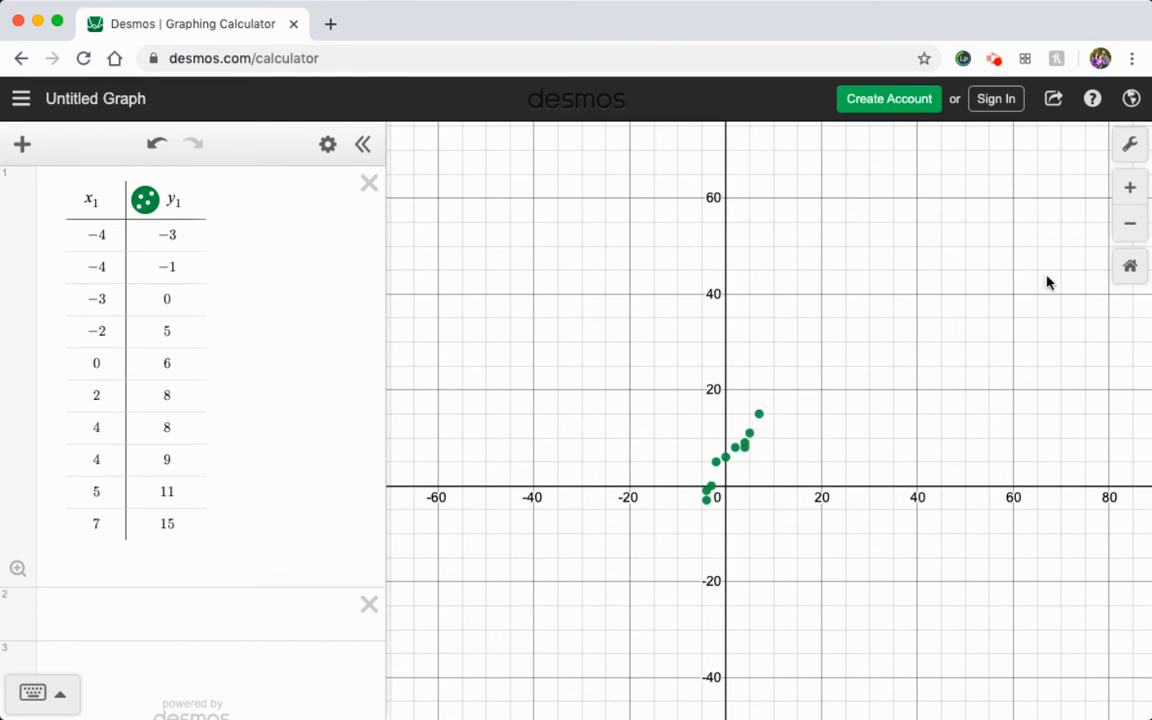
{"action": "left_click", "coordinate": [1130, 224]}
{"action": "left_click", "coordinate": [1131, 192]}
{"action": "left_click", "coordinate": [1131, 192]}
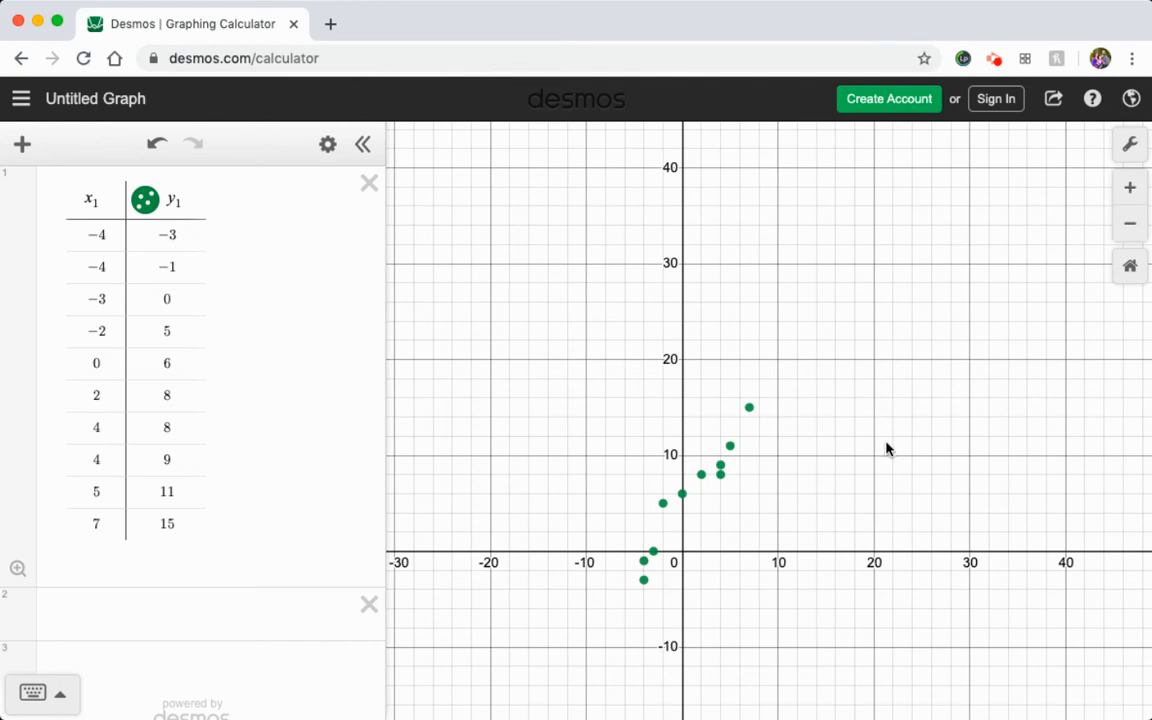
{"action": "left_click_drag", "start_coordinate": [887, 447], "coordinate": [897, 344]}
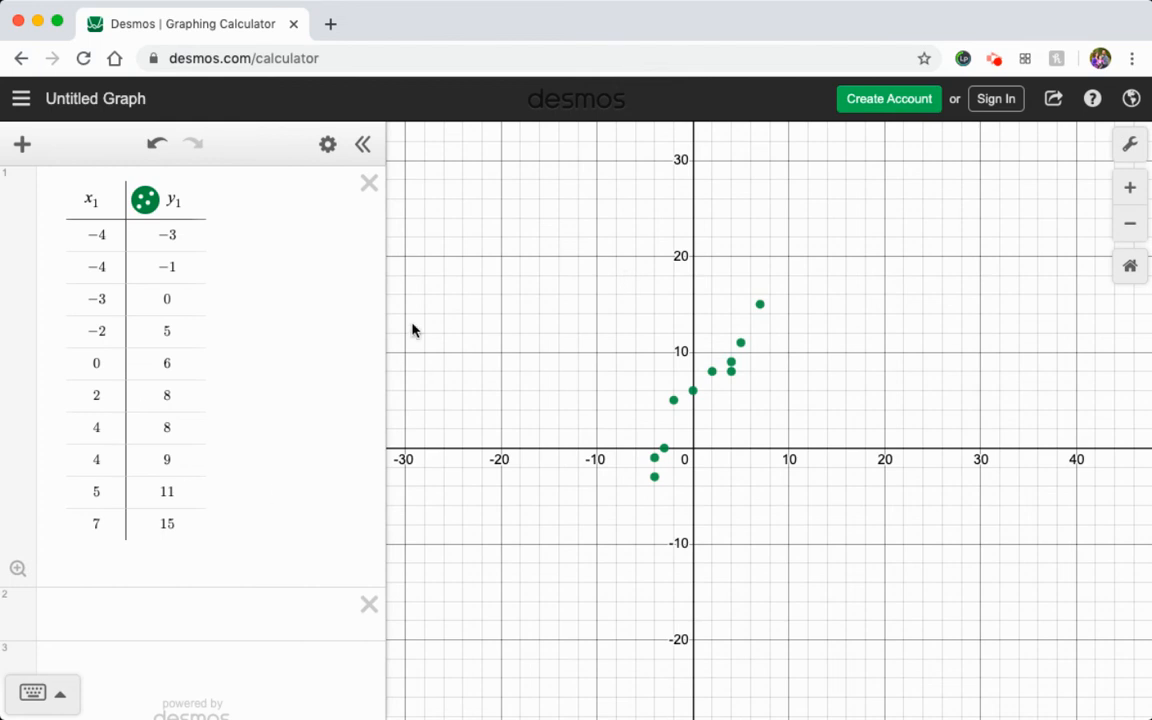
Enter the equation y = mx + b in the expression line below the table.
{"action": "left_click", "coordinate": [60, 610]}
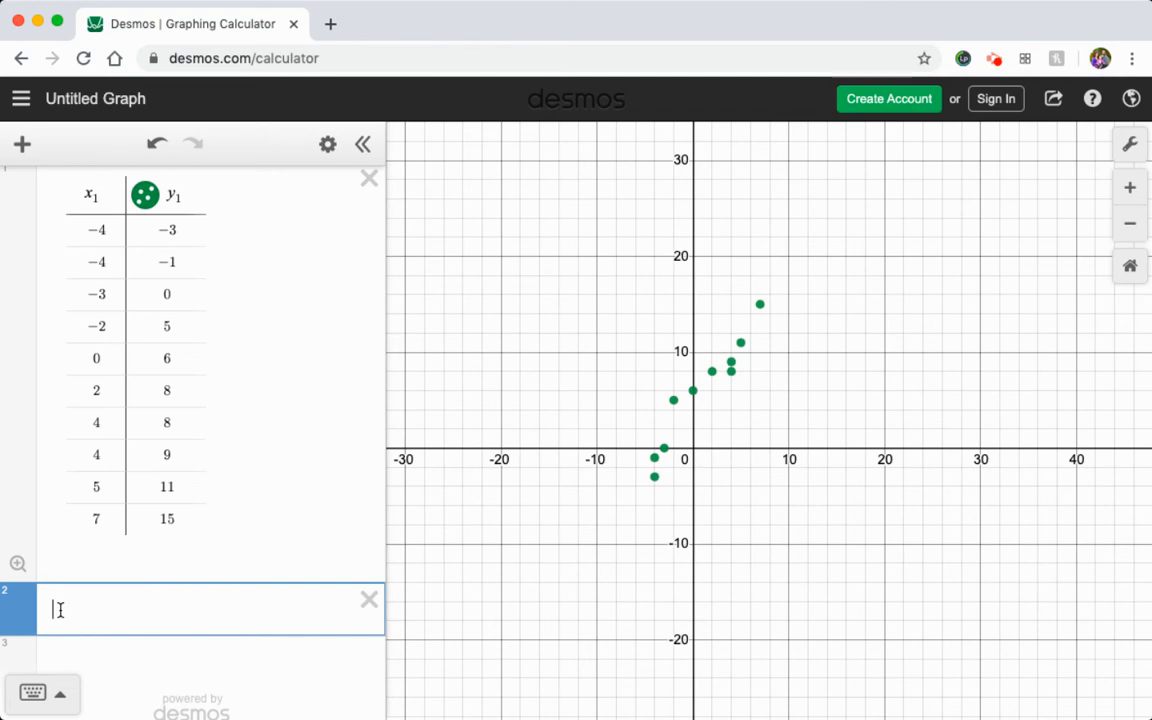
{"action": "type", "text": "y=m"}
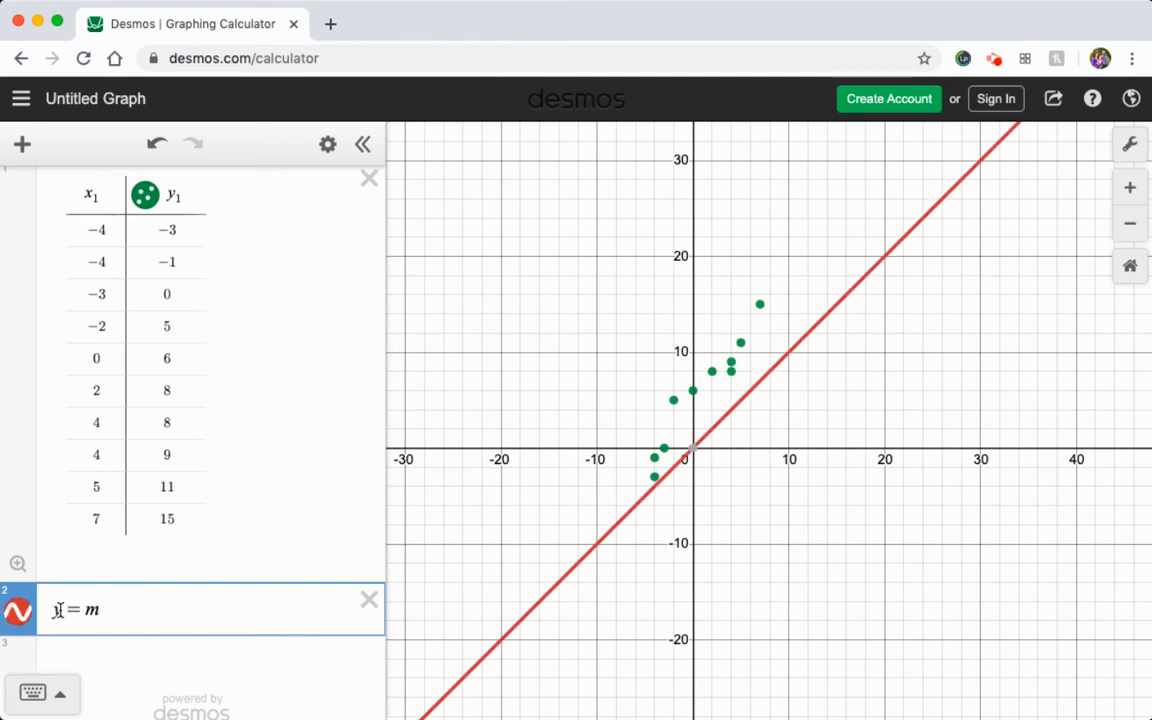
{"action": "type", "text": "x+"}
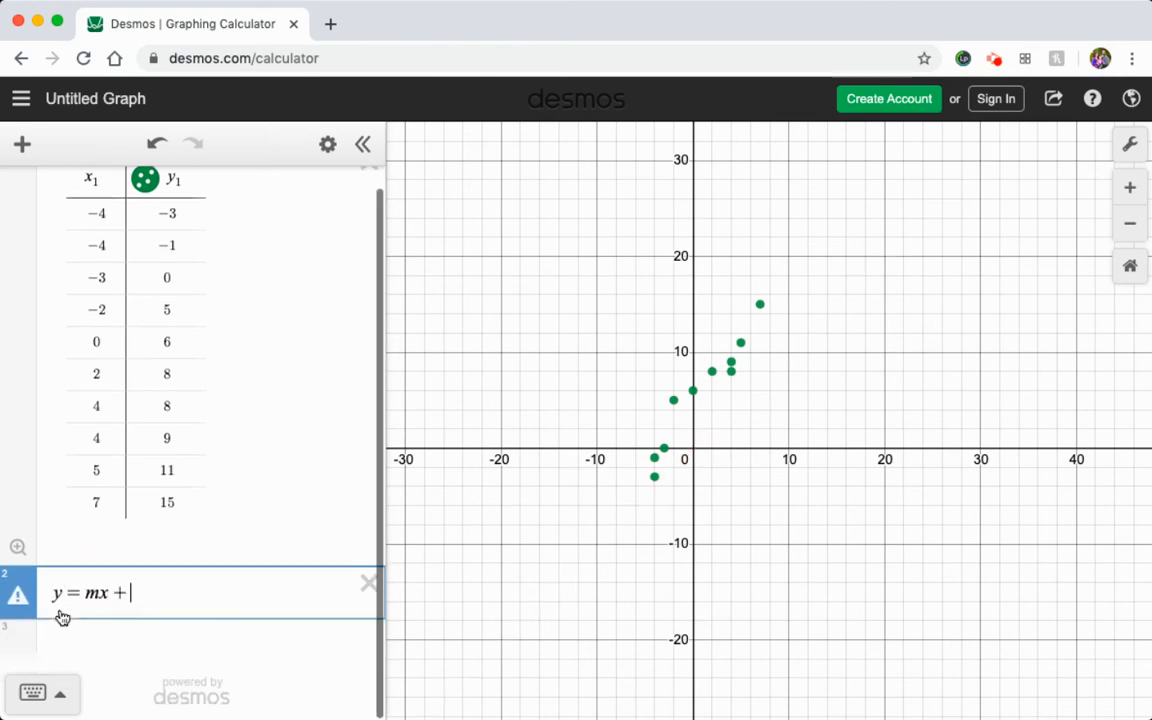
{"action": "type", "text": "b"}
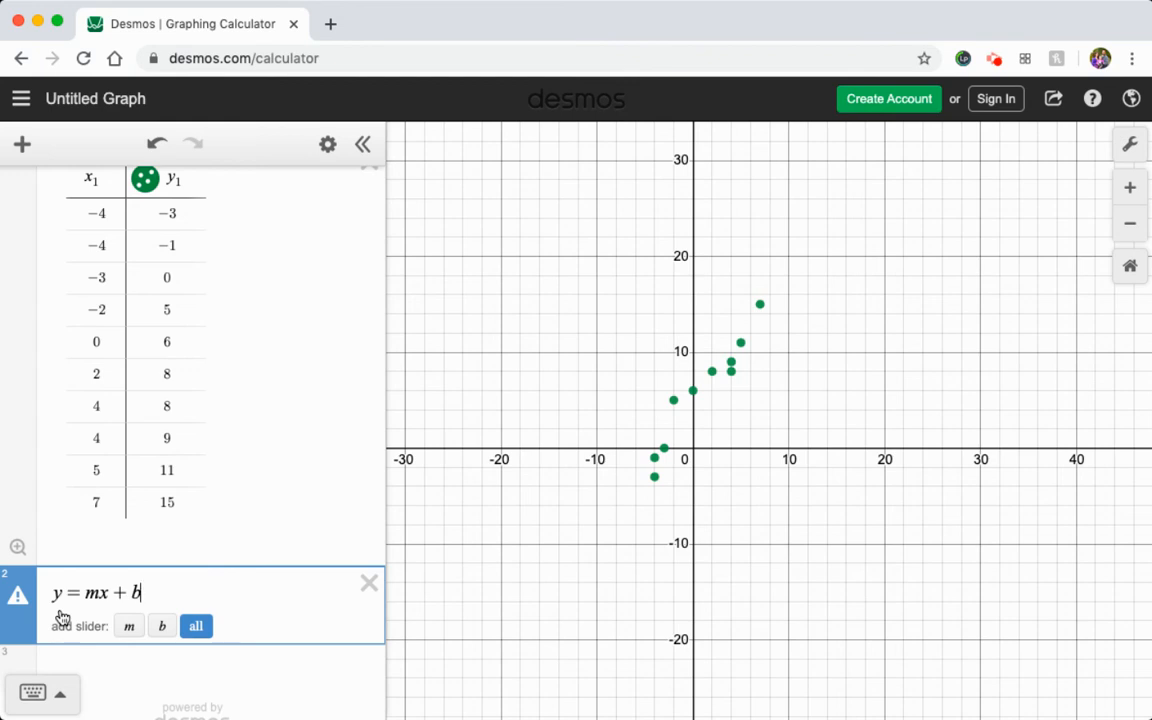
Replace the equals sign with a tilde so the expression reads y ~ mx + b.
{"action": "mouse_move", "coordinate": [18, 600]}
{"action": "left_click", "coordinate": [81, 593]}
{"action": "key", "text": "BackSpace"}
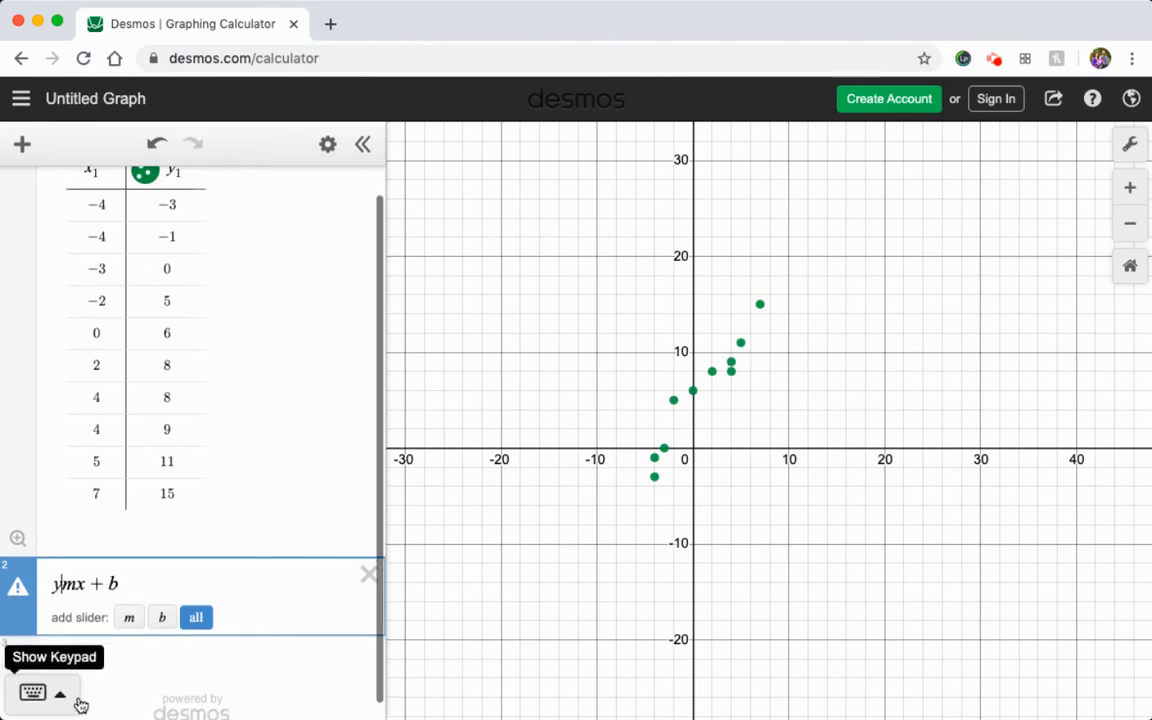
{"action": "type", "text": "~"}
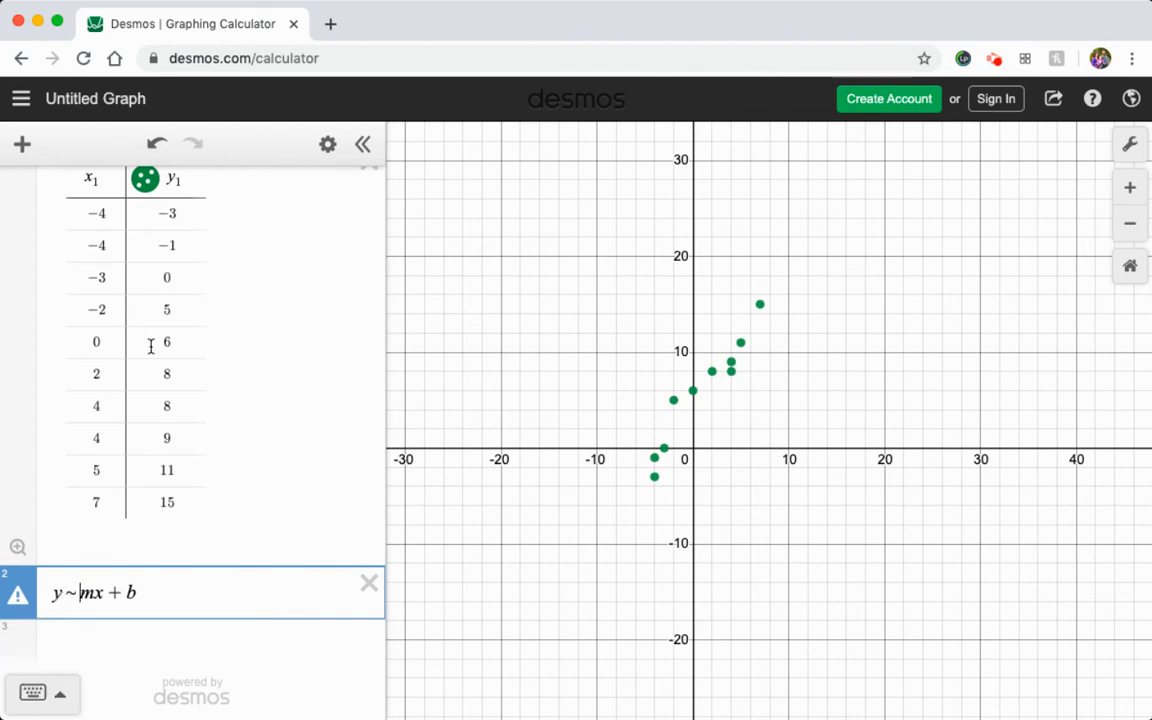
Add the subscript 1 to both y and x in the regression so it reads y₁ ~ mx₁ + b.
{"action": "scroll", "coordinate": [92, 175], "scroll_direction": "up", "scroll_amount": 1}
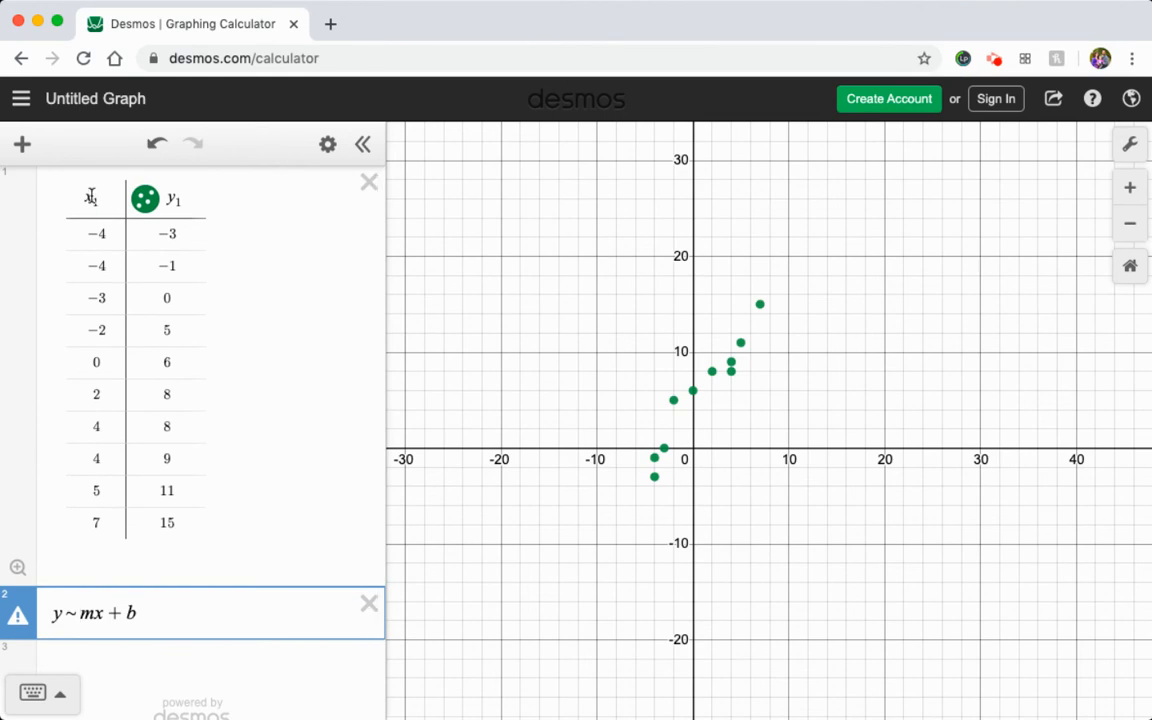
{"action": "left_click", "coordinate": [92, 200]}
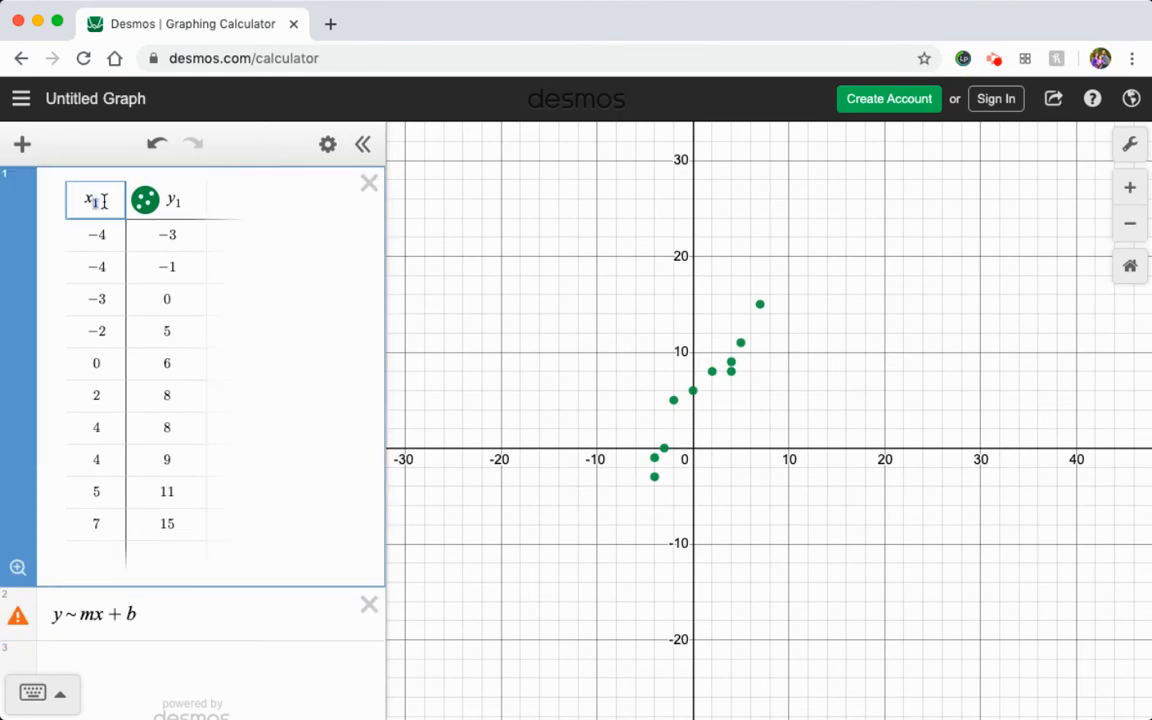
{"action": "left_click", "coordinate": [166, 196]}
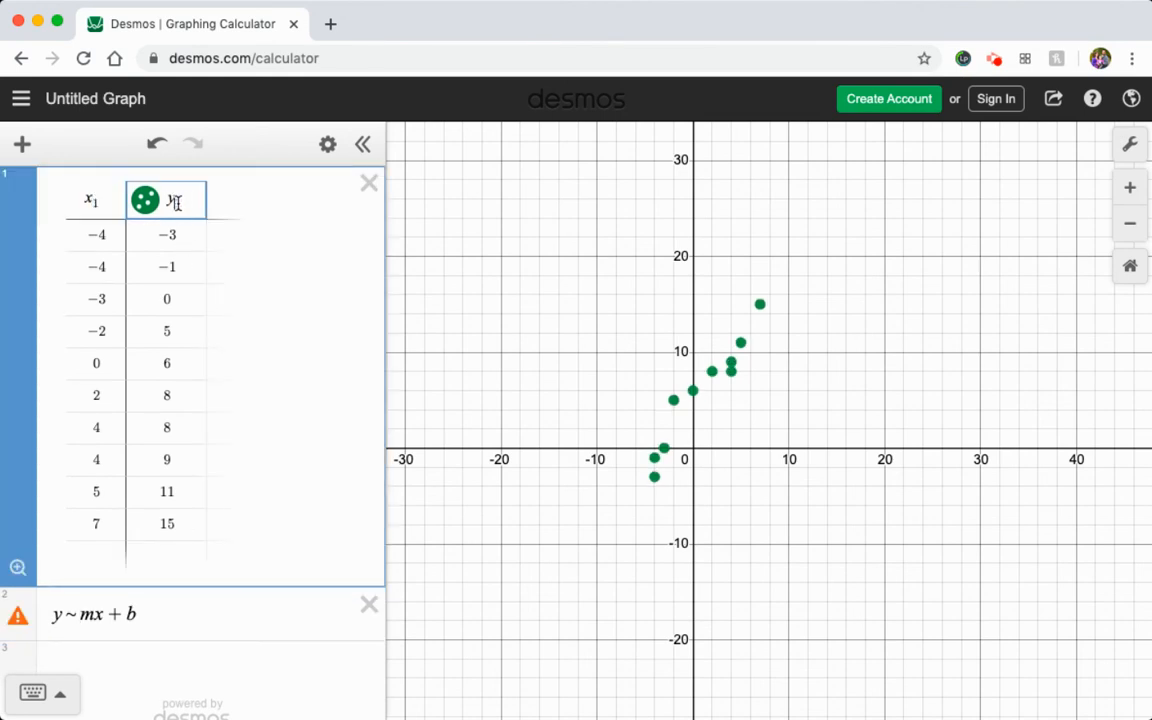
{"action": "left_click", "coordinate": [60, 611]}
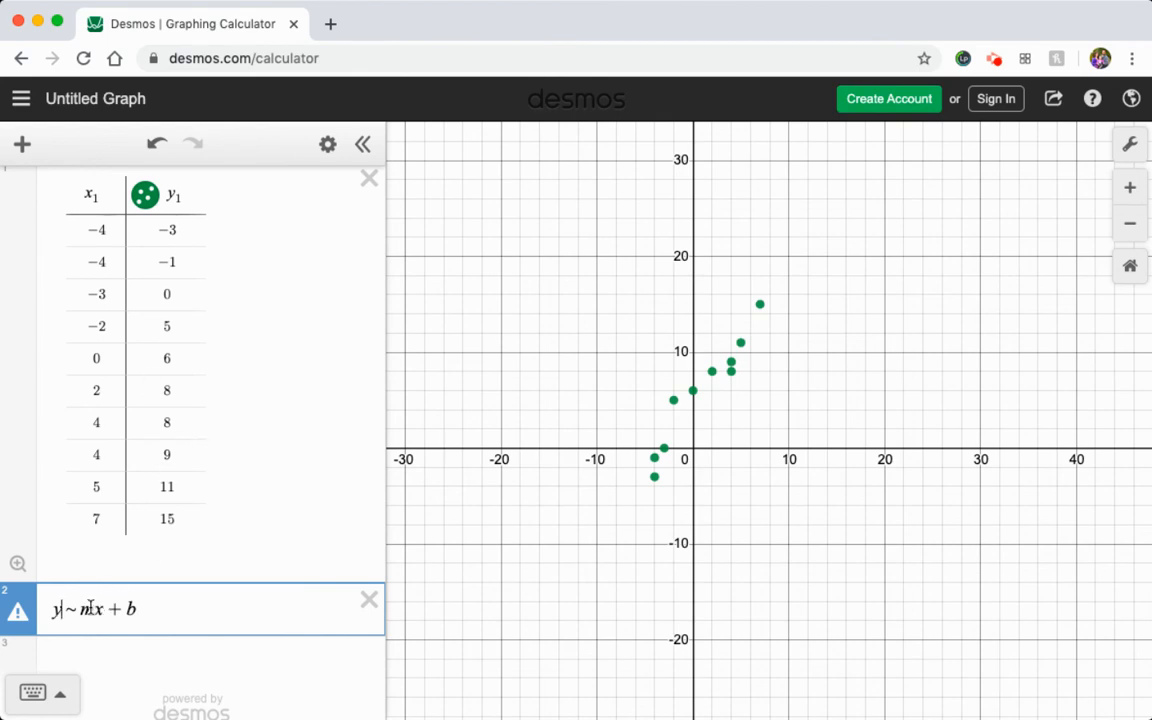
{"action": "type", "text": "1"}
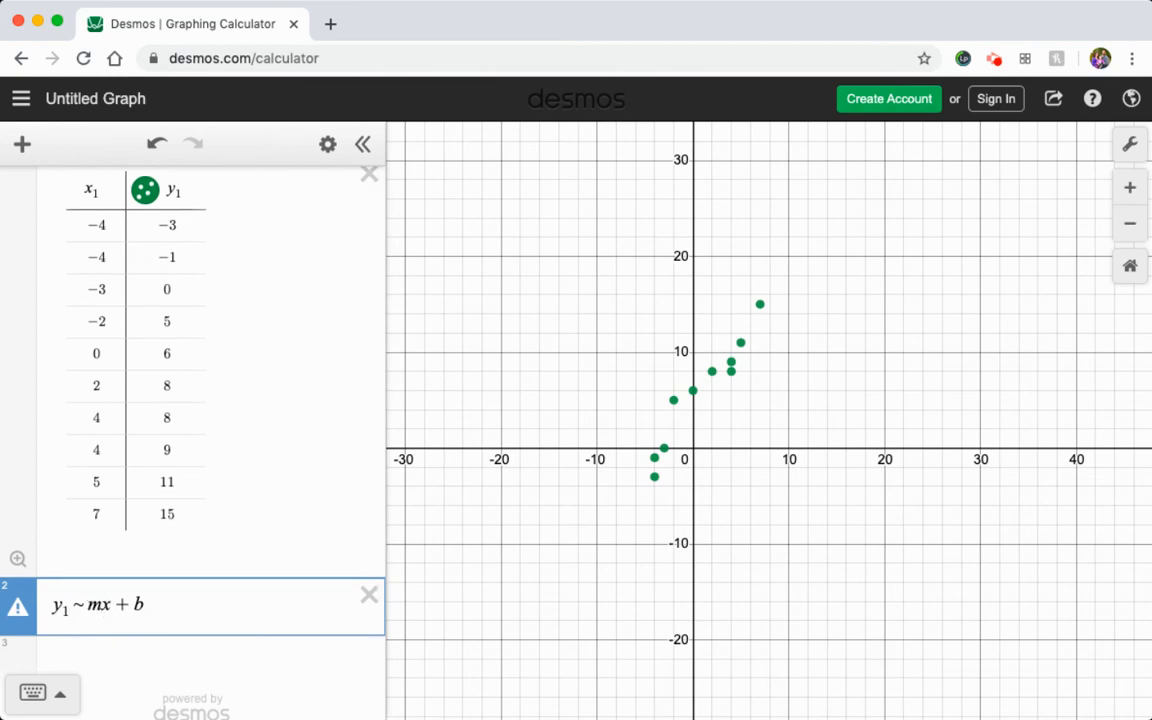
{"action": "type", "text": "1"}
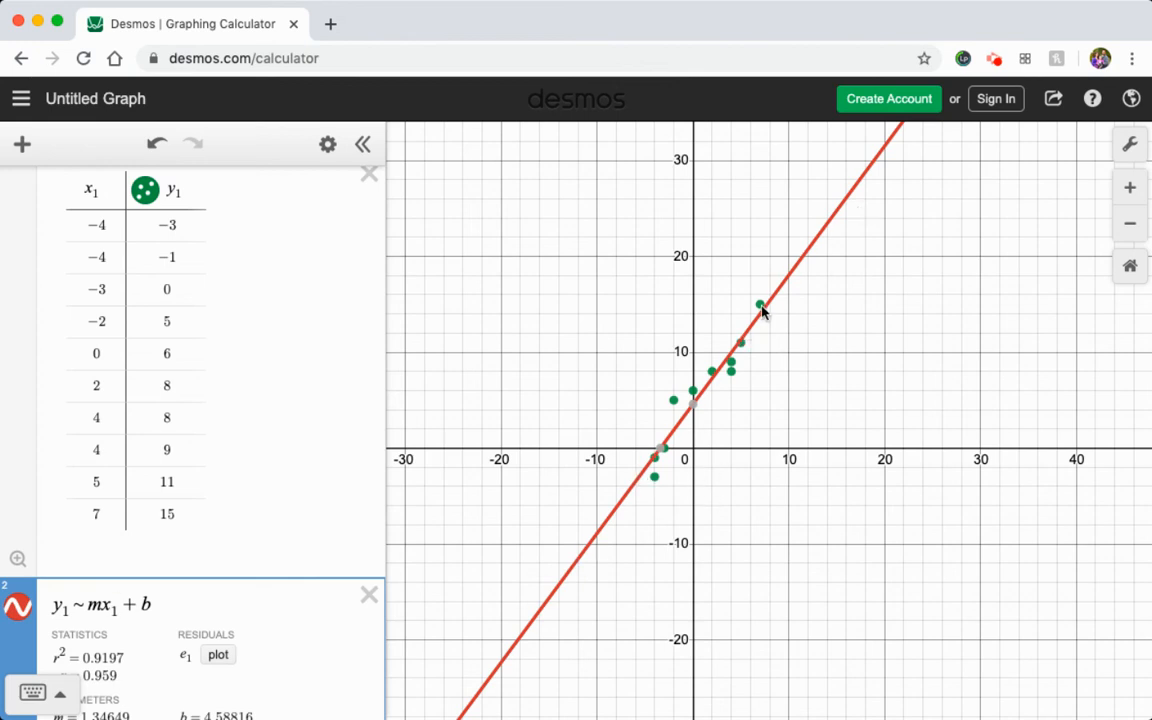
Trace the regression line near x = 22 and examine how the line fits the plotted points.
{"action": "left_click_drag", "start_coordinate": [895, 186], "coordinate": [836, 260]}
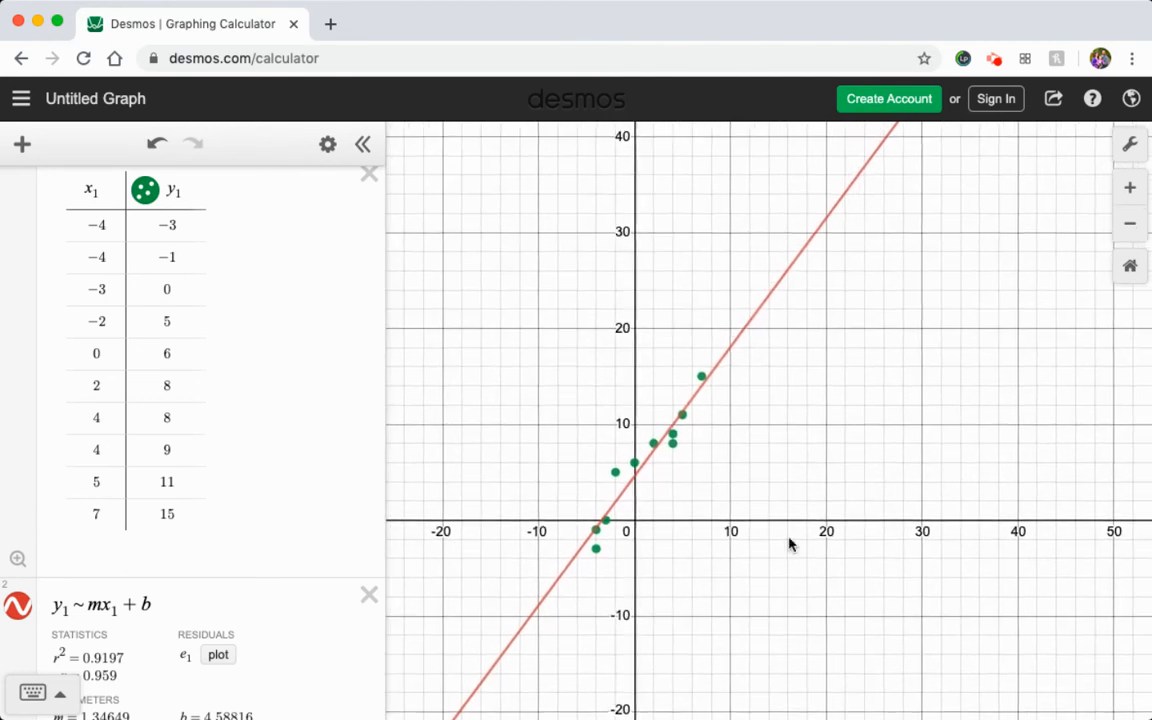
{"action": "left_click", "coordinate": [845, 198]}
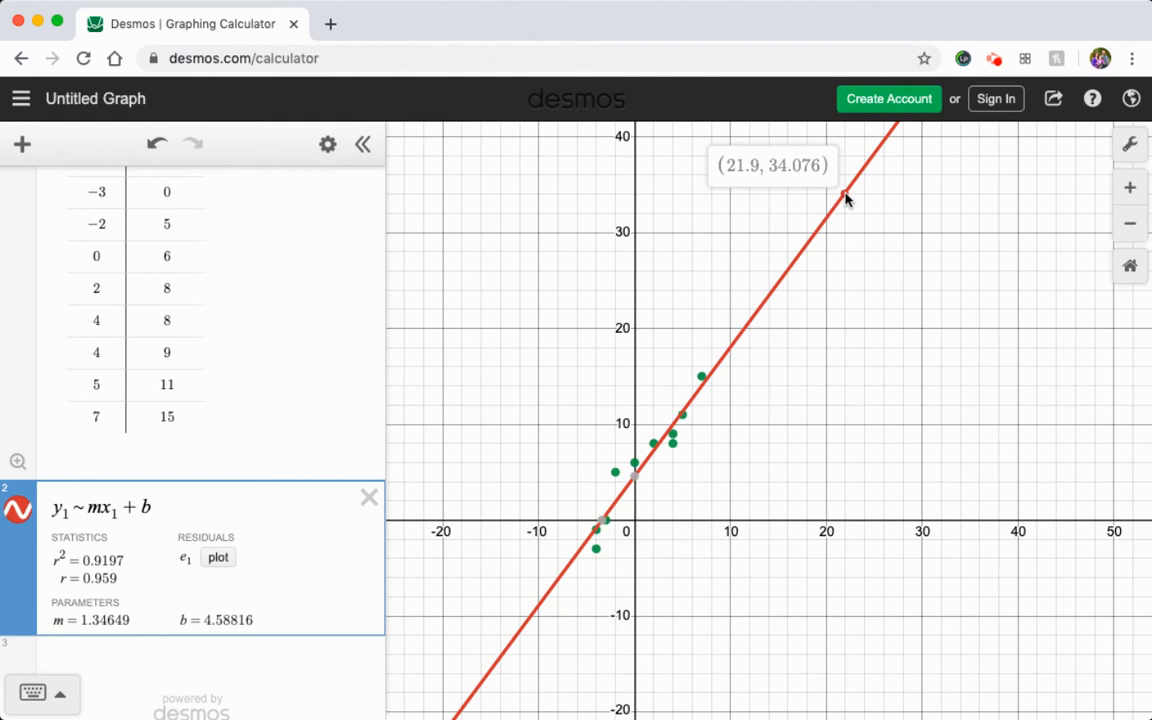
{"action": "left_click_drag", "start_coordinate": [845, 198], "coordinate": [847, 200]}
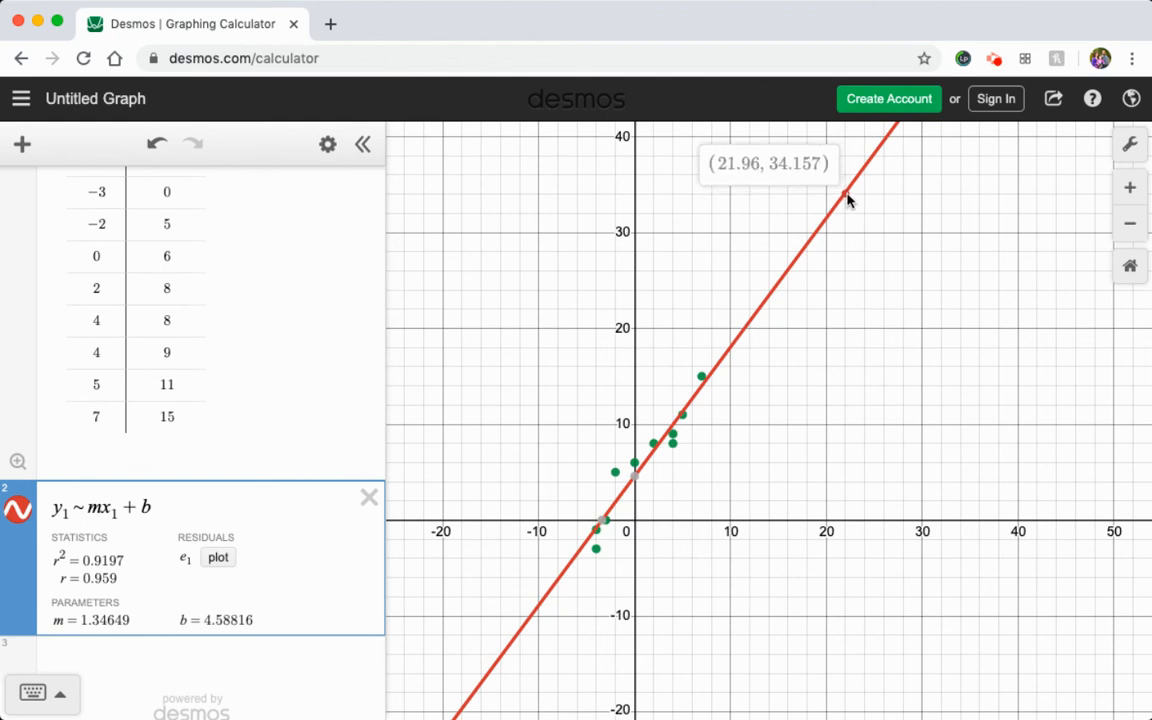
{"action": "left_click_drag", "start_coordinate": [846, 197], "coordinate": [847, 198]}
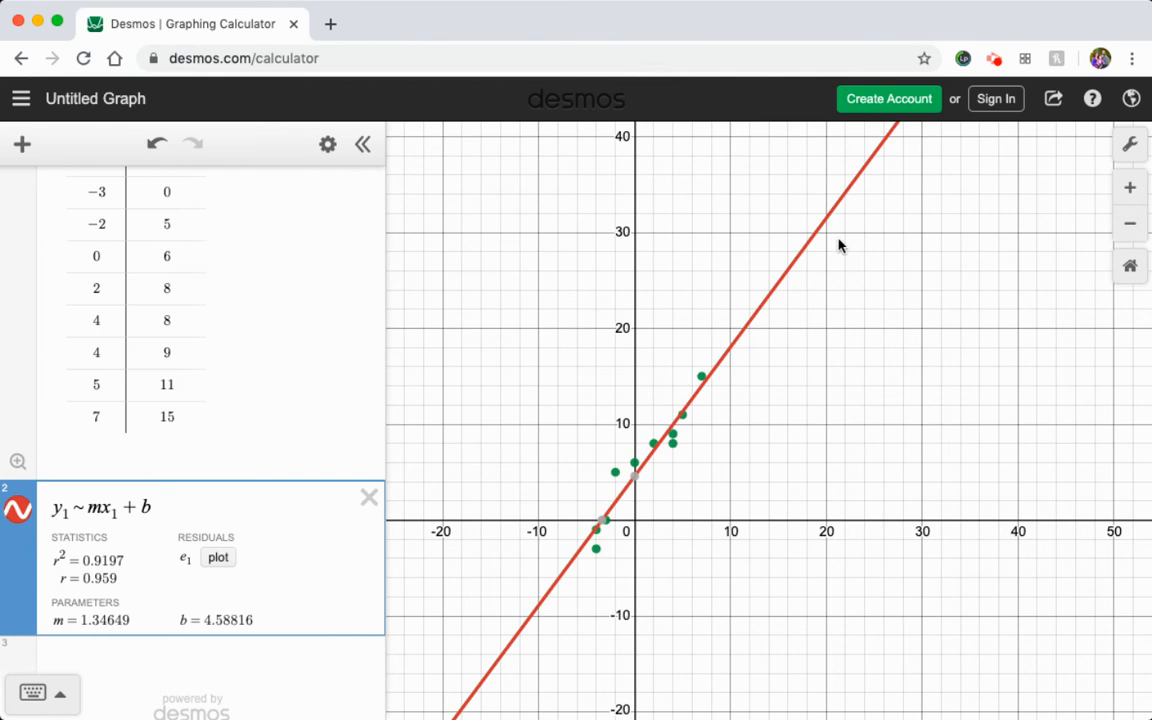
{"action": "mouse_move", "coordinate": [637, 482]}
{"action": "scroll", "coordinate": [537, 442], "scroll_direction": "up", "scroll_amount": 5}
{"action": "scroll", "coordinate": [537, 442], "scroll_direction": "down", "scroll_amount": 7}
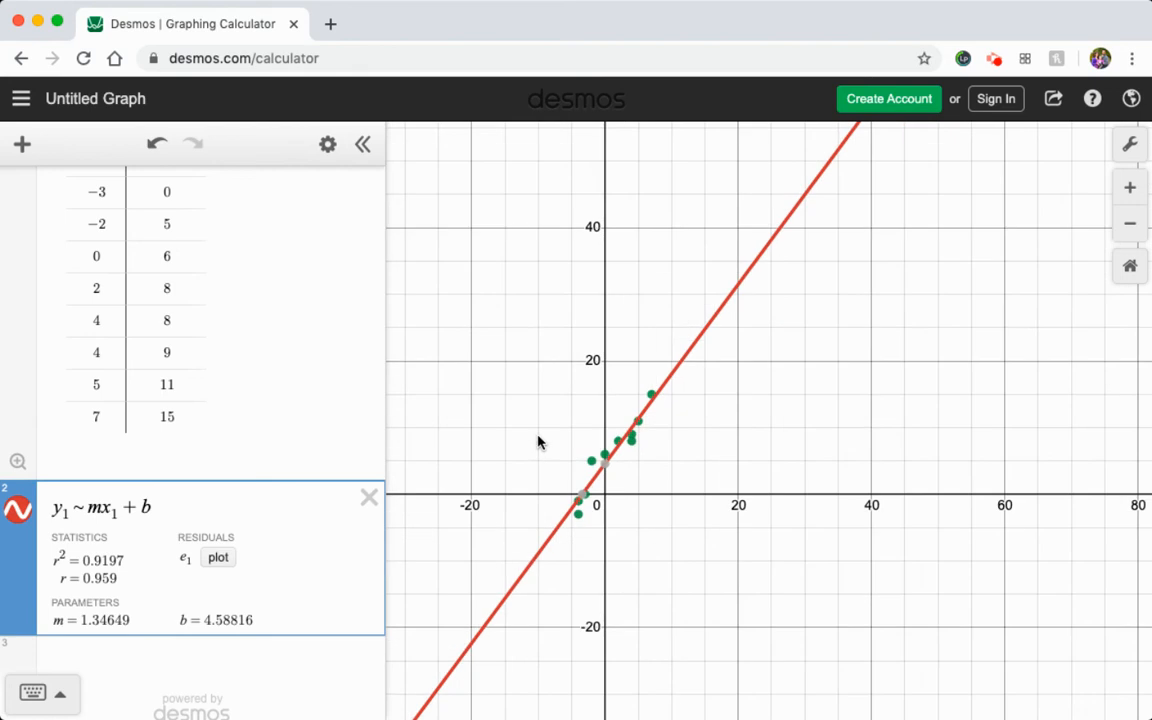
Delete the regression expression and the data table, and insert a new empty table.
{"action": "left_click", "coordinate": [369, 497]}
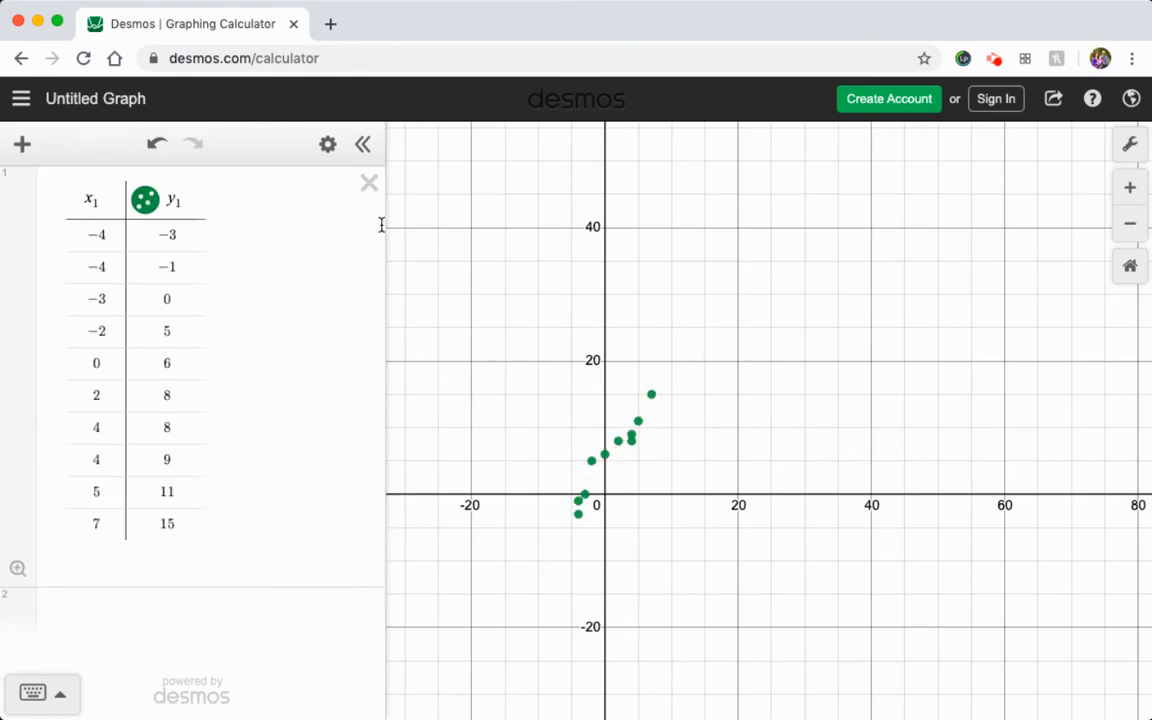
{"action": "left_click", "coordinate": [369, 183]}
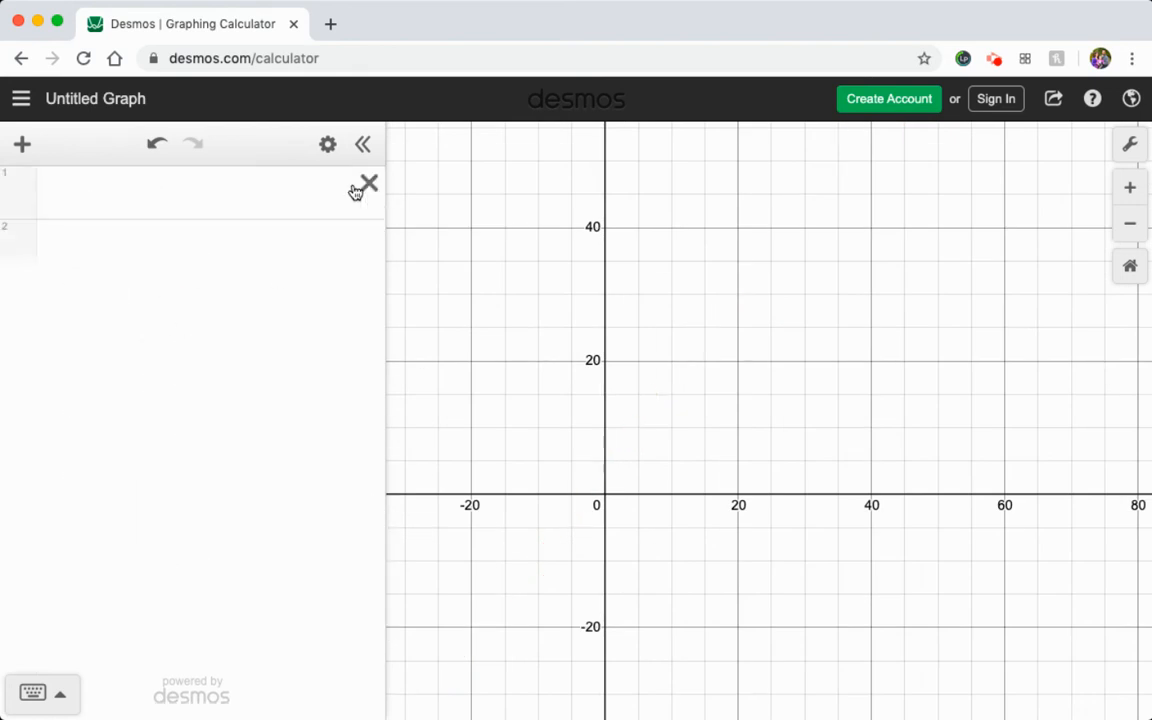
{"action": "left_click", "coordinate": [23, 150]}
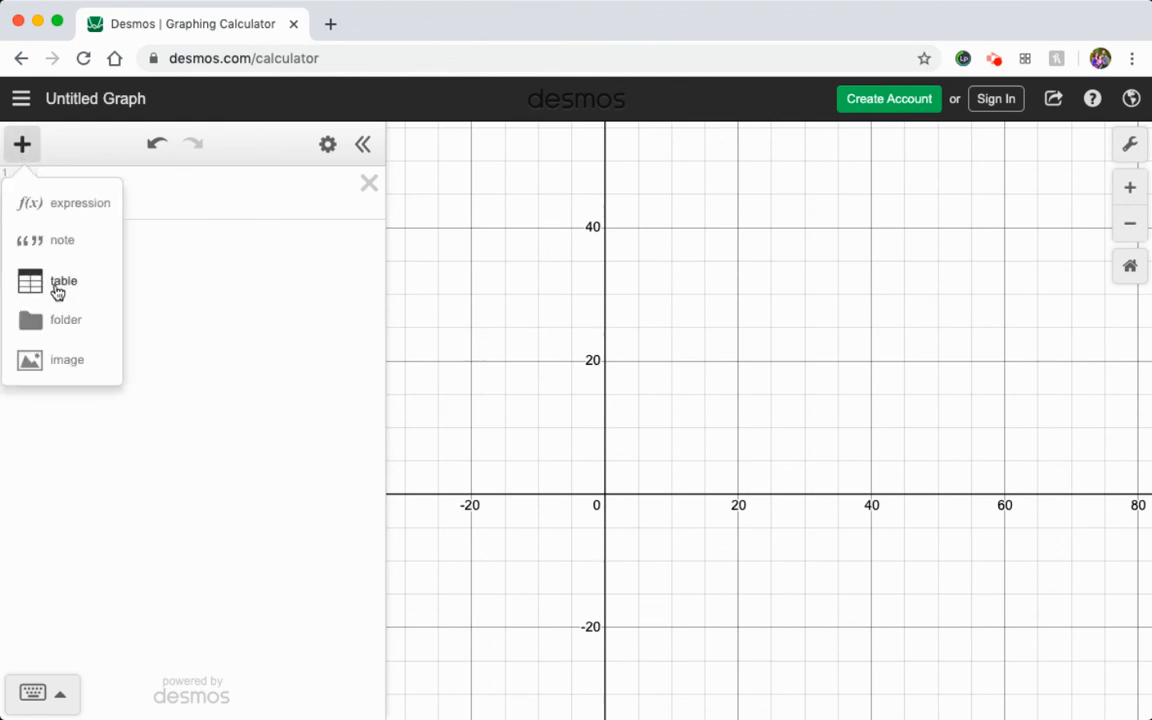
{"action": "left_click", "coordinate": [58, 290]}
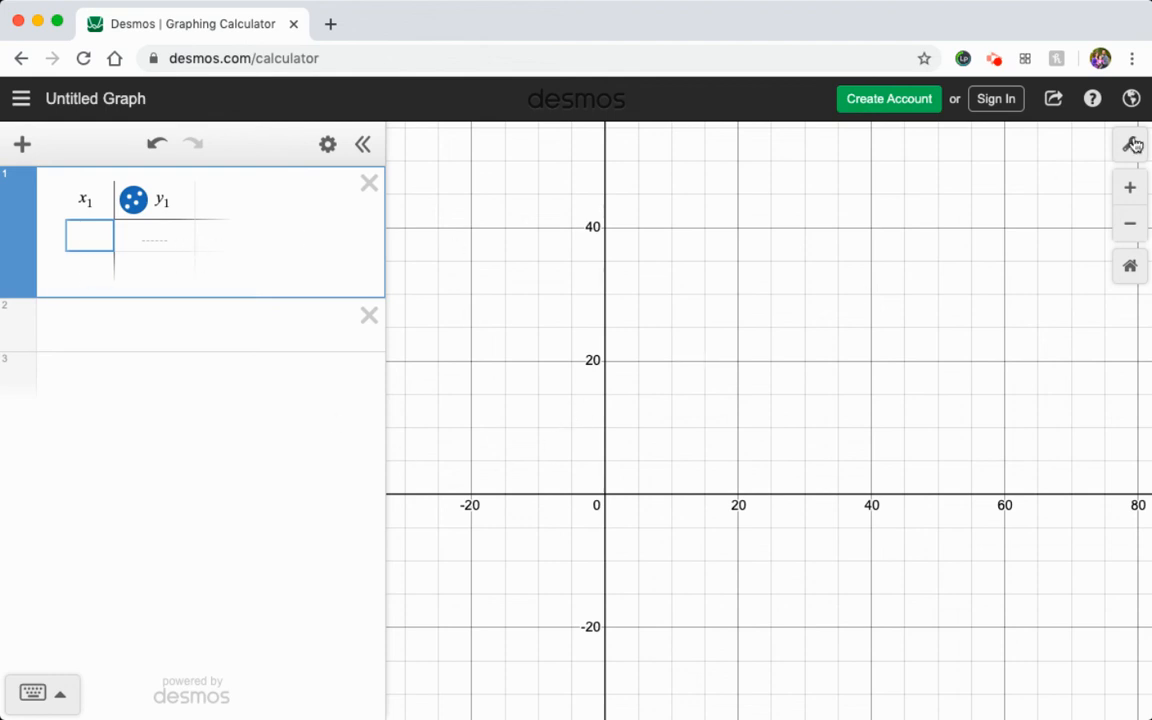
Enter −6, −5 and −3 as the first three x₁ values of the new table.
{"action": "left_click", "coordinate": [1120, 226]}
{"action": "left_click_drag", "start_coordinate": [704, 338], "coordinate": [782, 249]}
{"action": "left_click", "coordinate": [1136, 243]}
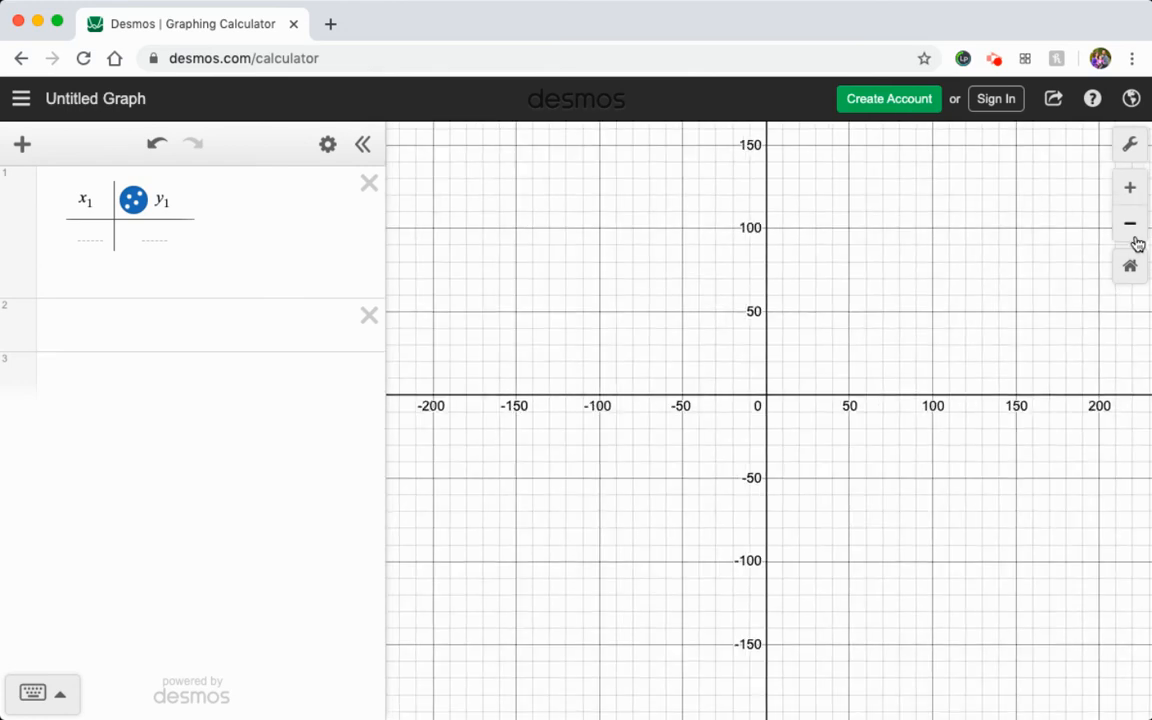
{"action": "left_click", "coordinate": [1130, 192]}
{"action": "left_click", "coordinate": [1130, 192]}
{"action": "left_click_drag", "start_coordinate": [911, 209], "coordinate": [897, 383]}
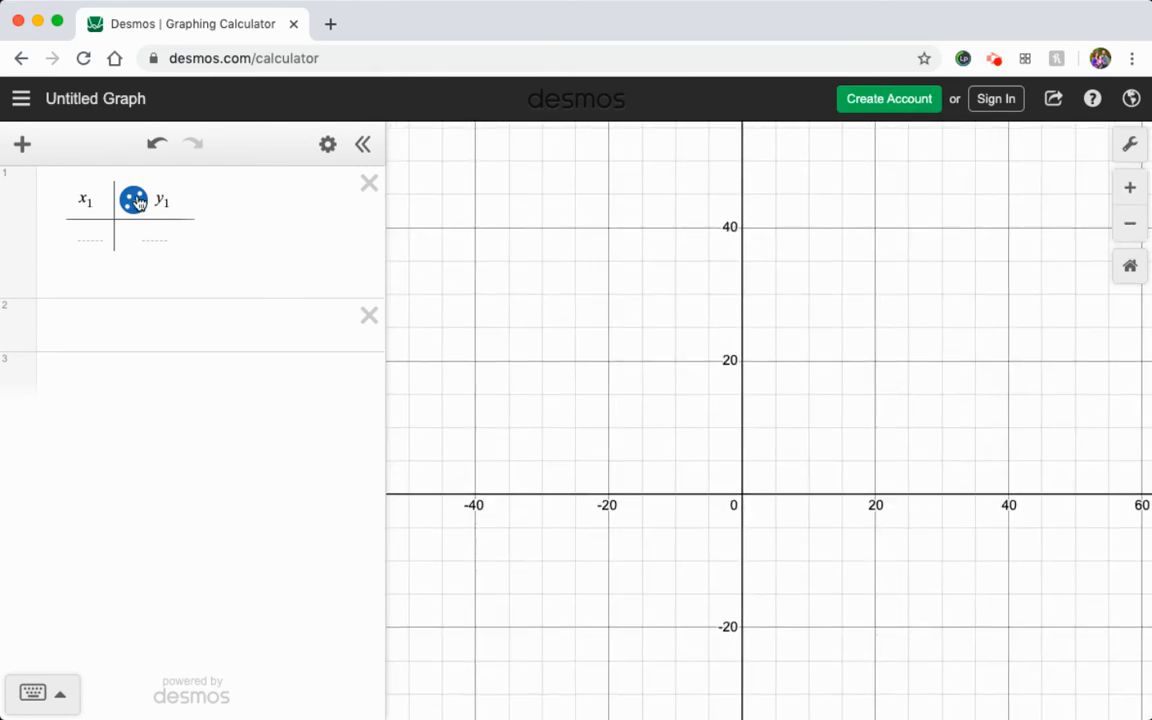
{"action": "left_click", "coordinate": [88, 234]}
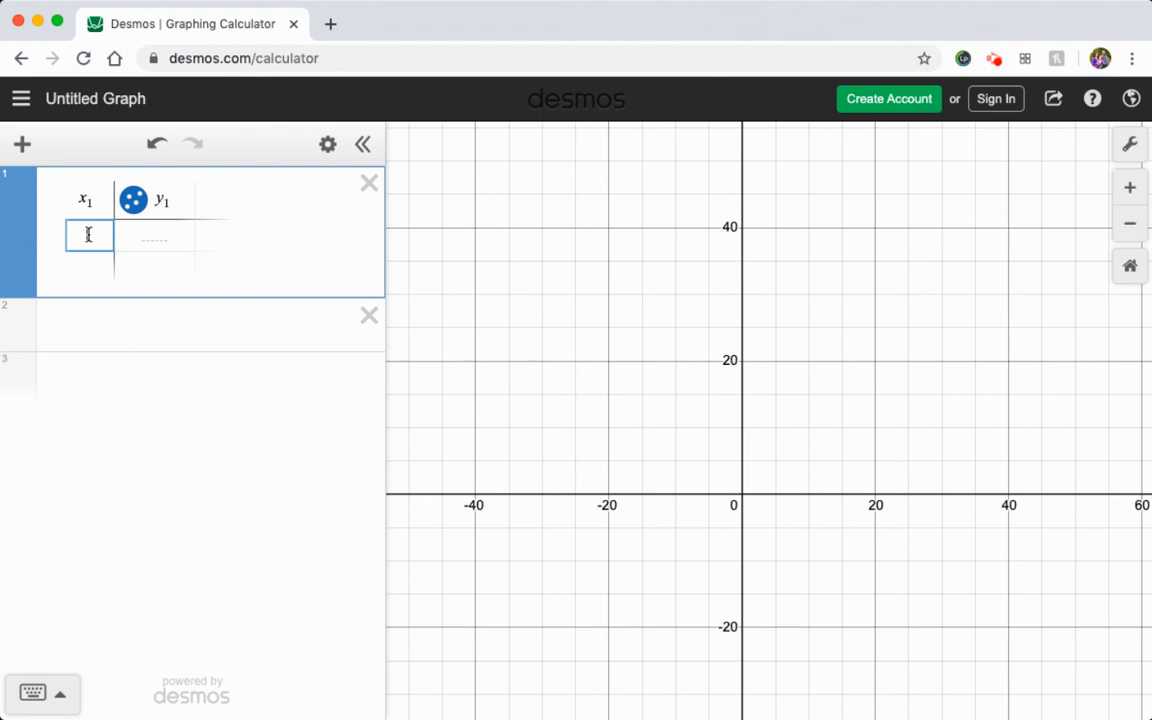
{"action": "type", "text": "-6"}
{"action": "key", "text": "Return"}
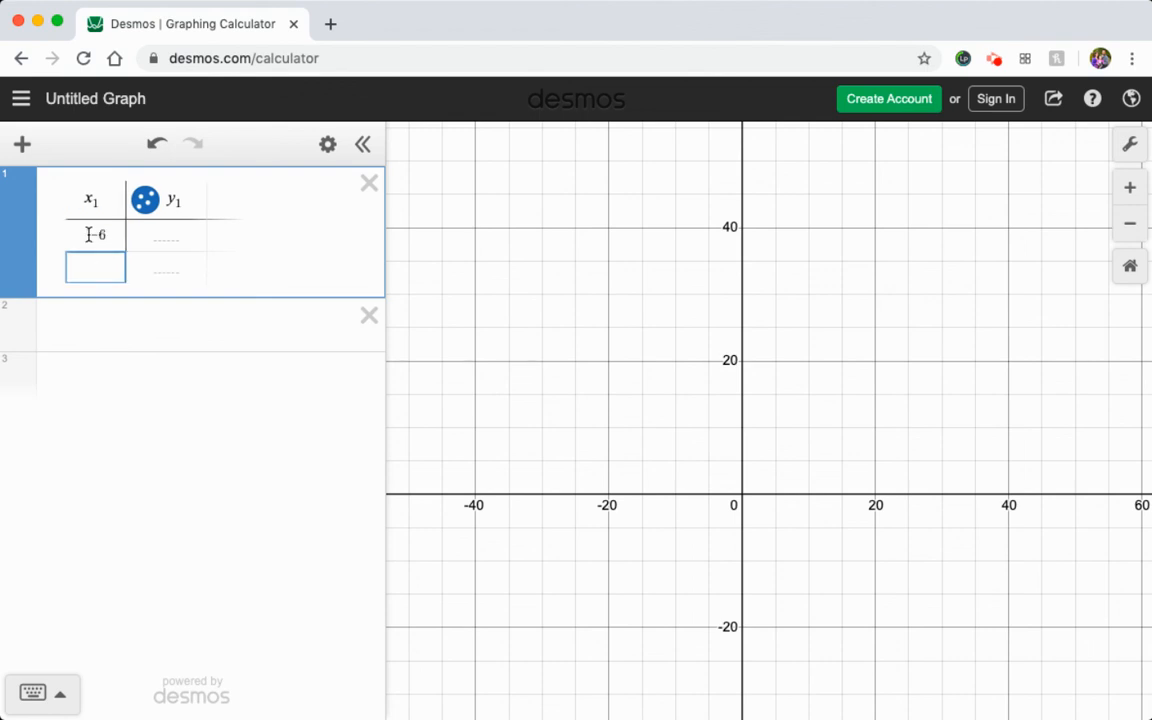
{"action": "type", "text": "-5"}
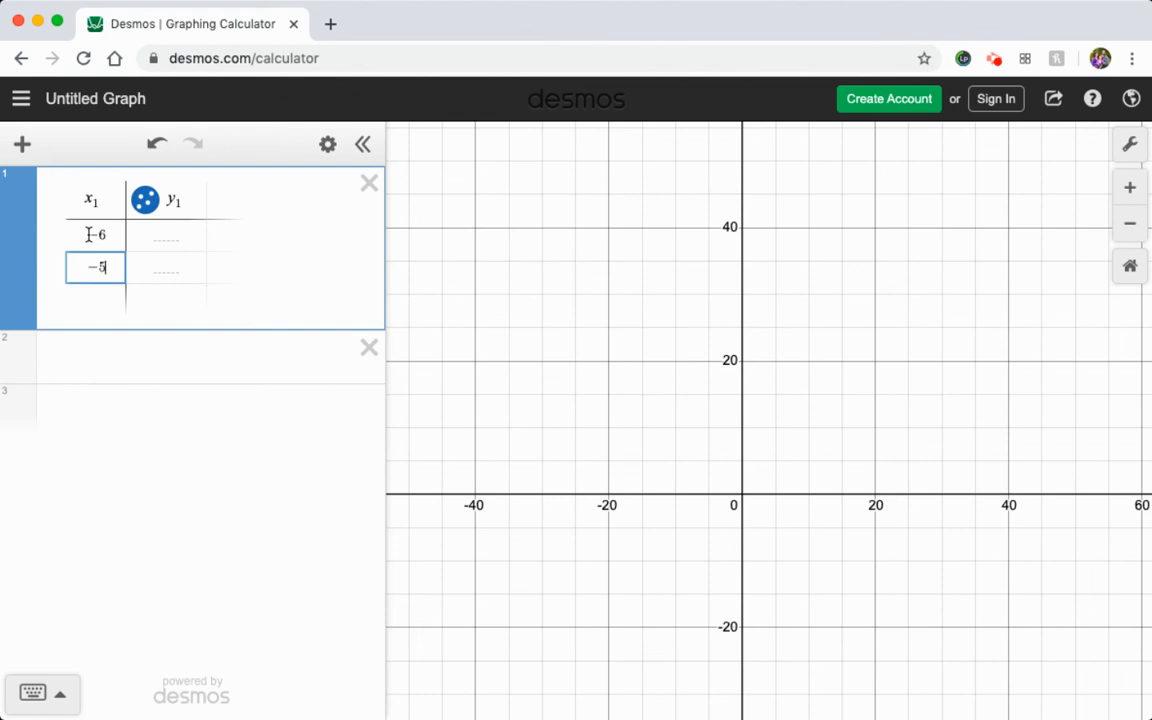
{"action": "key", "text": "Return"}
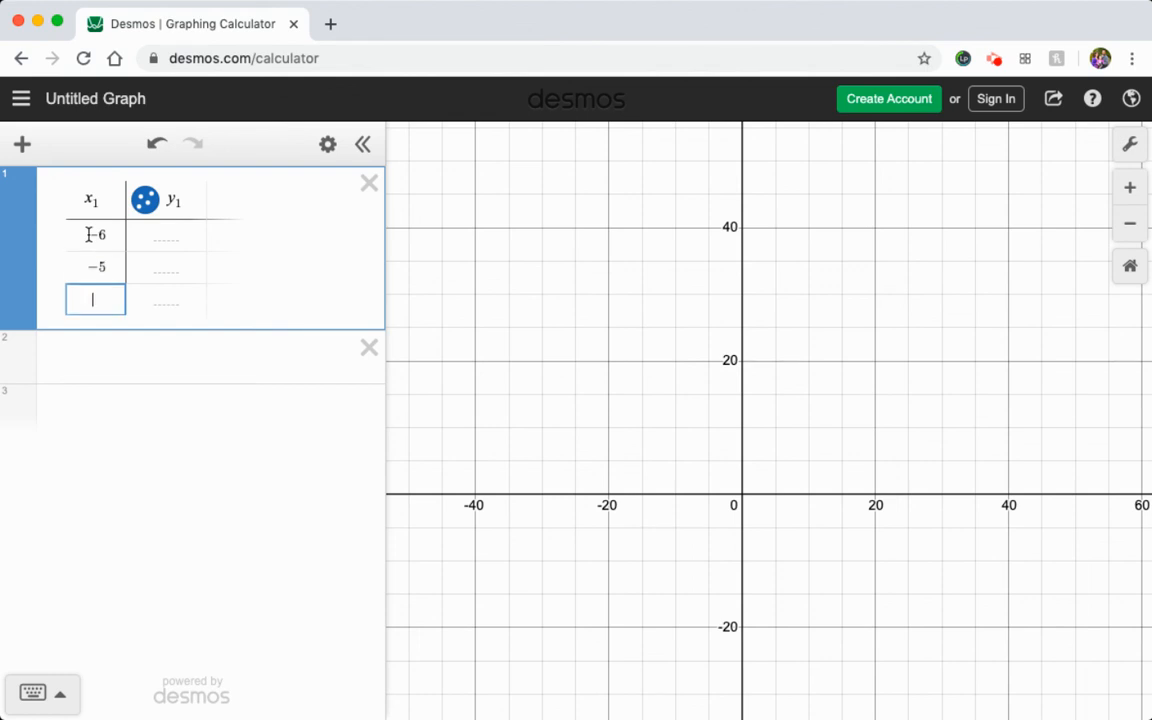
{"action": "type", "text": "-"}
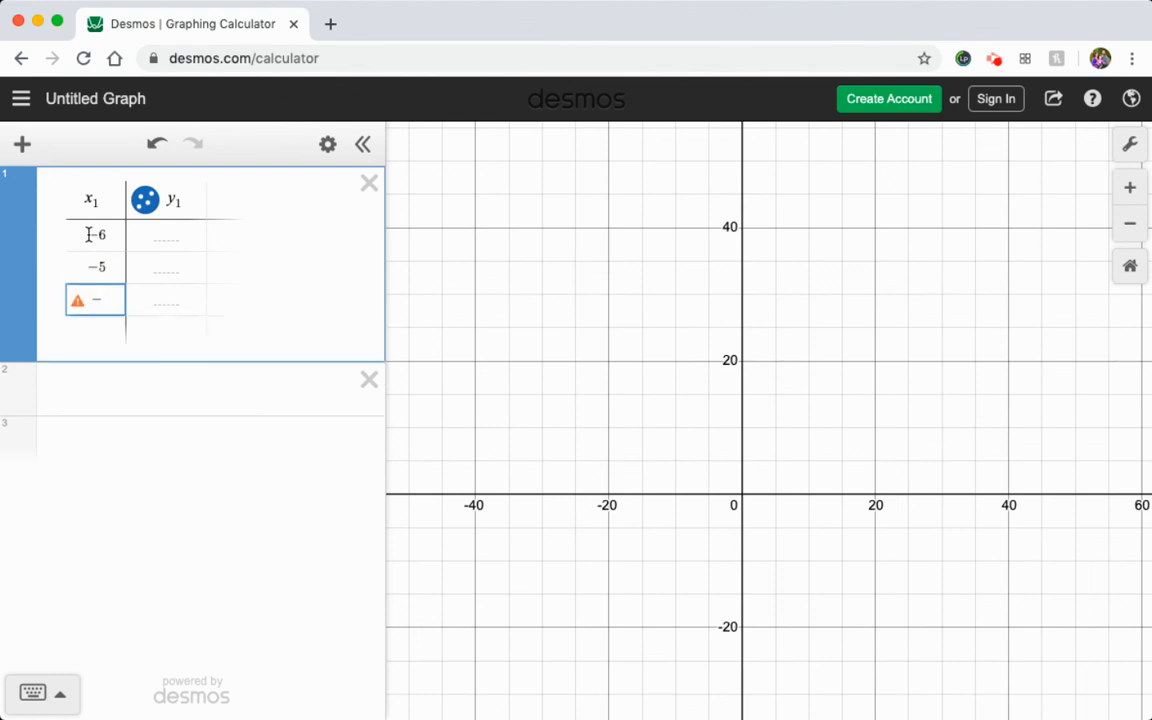
{"action": "type", "text": "3"}
{"action": "key", "text": "Return"}
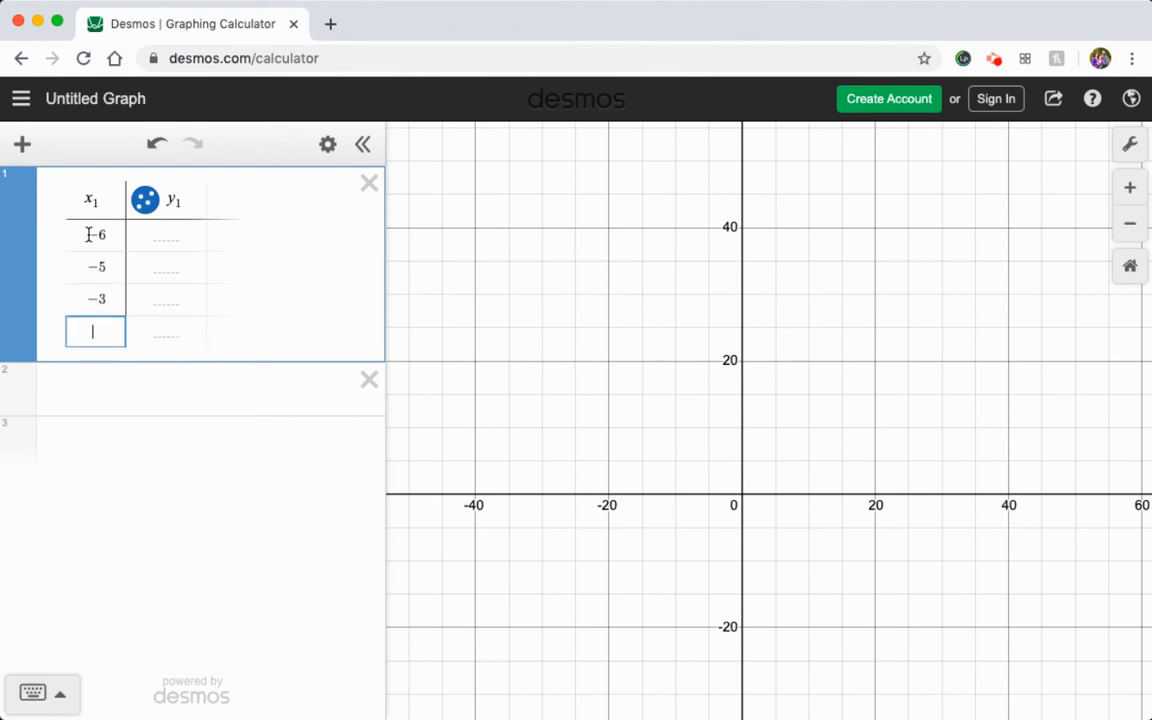
Complete the x₁ column with the values 2, 5, 8, 15 and 27.
{"action": "type", "text": "2"}
{"action": "key", "text": "Return"}
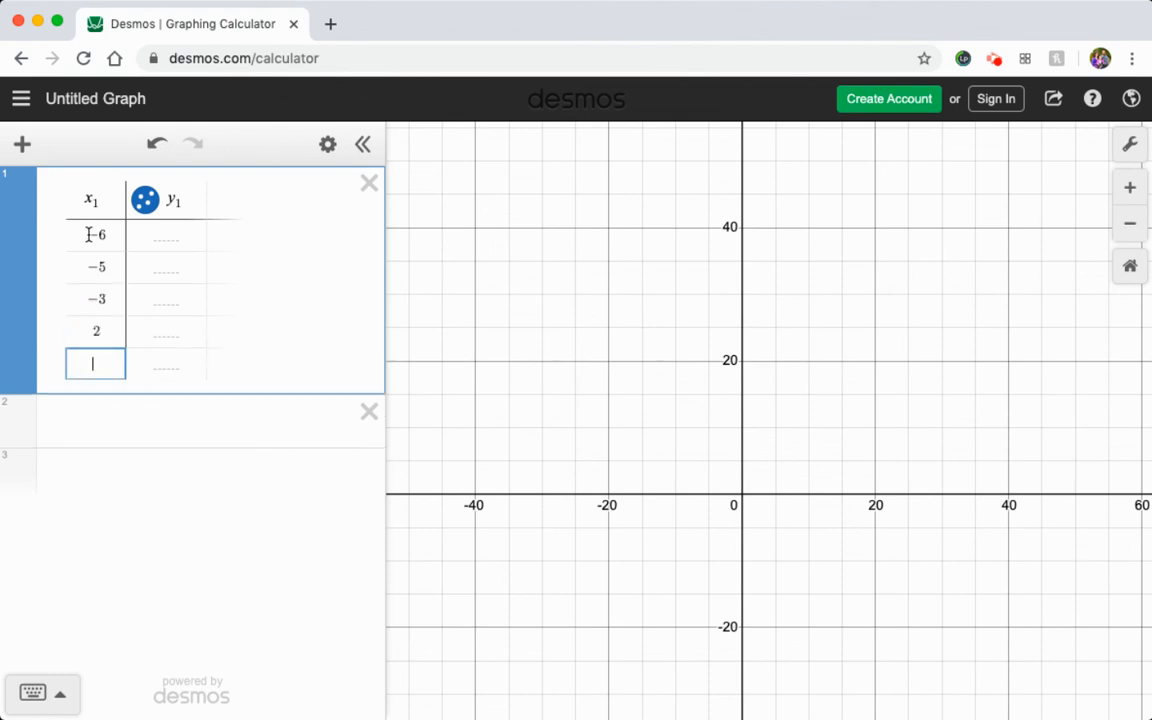
{"action": "type", "text": "5"}
{"action": "key", "text": "Return"}
{"action": "type", "text": "8"}
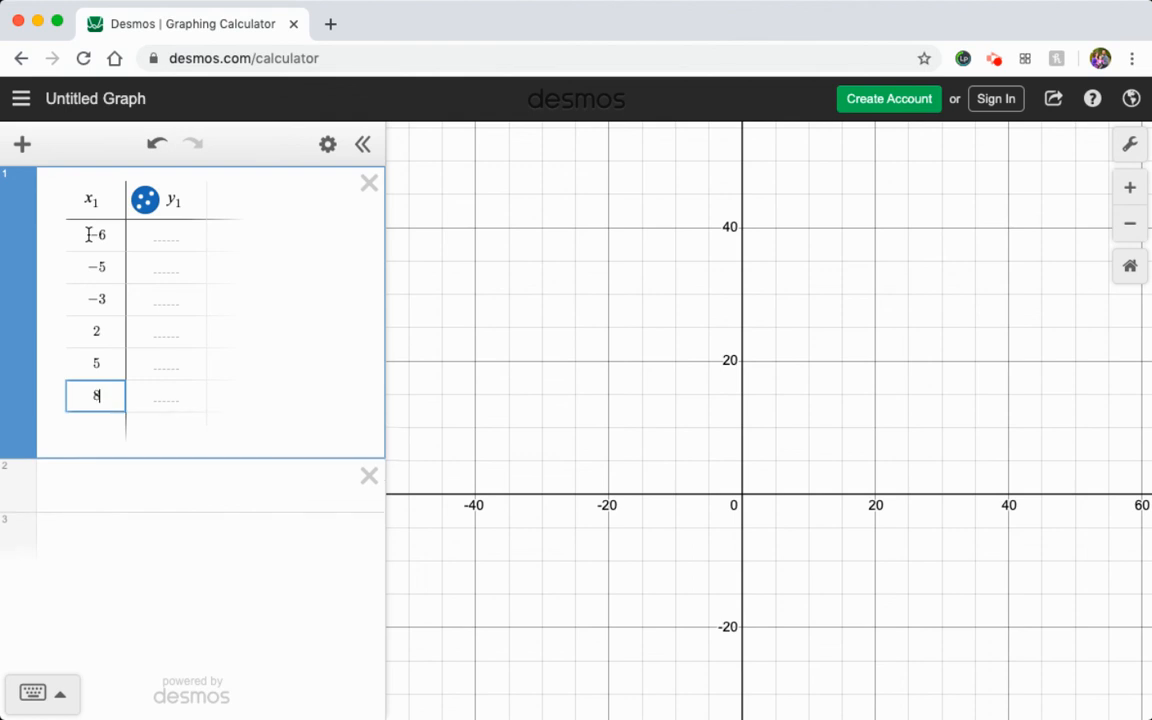
{"action": "key", "text": "Return"}
{"action": "type", "text": "15"}
{"action": "key", "text": "Return"}
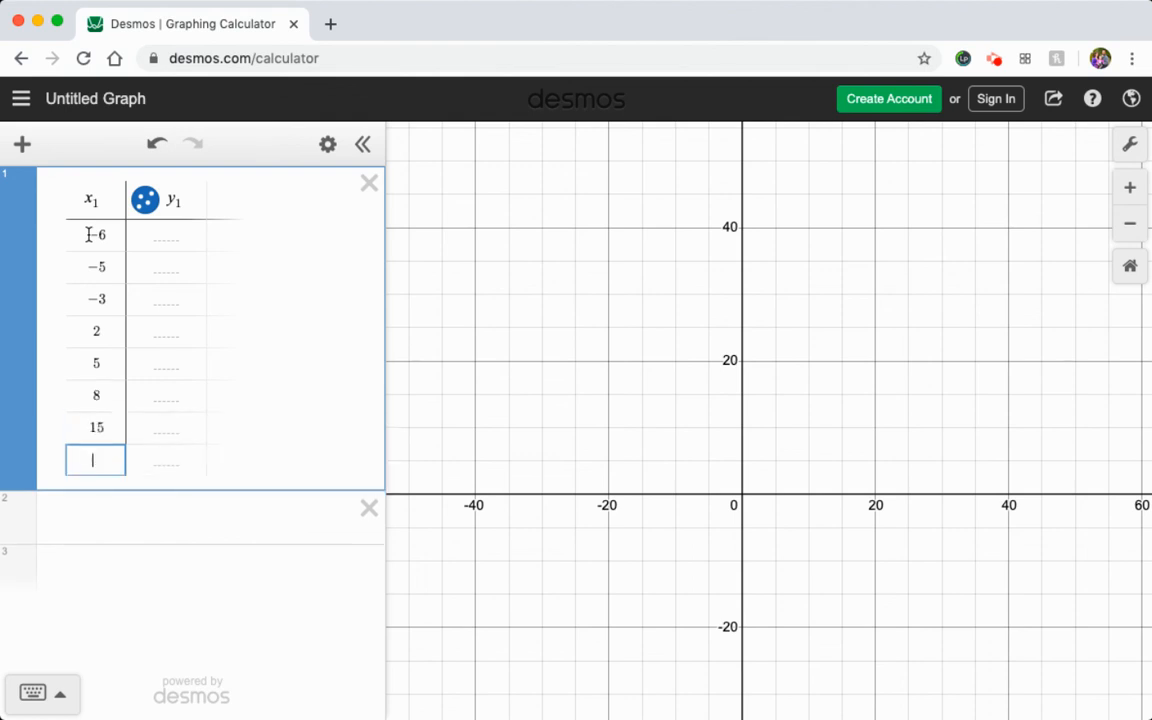
{"action": "type", "text": "27"}
Enter 18, 15 and 15 as the y₁ values of the first three rows.
{"action": "key", "text": "Up"}
{"action": "key", "text": "Up"}
{"action": "key", "text": "Up"}
{"action": "key", "text": "Up"}
{"action": "key", "text": "Up"}
{"action": "key", "text": "Up"}
{"action": "key", "text": "Up"}
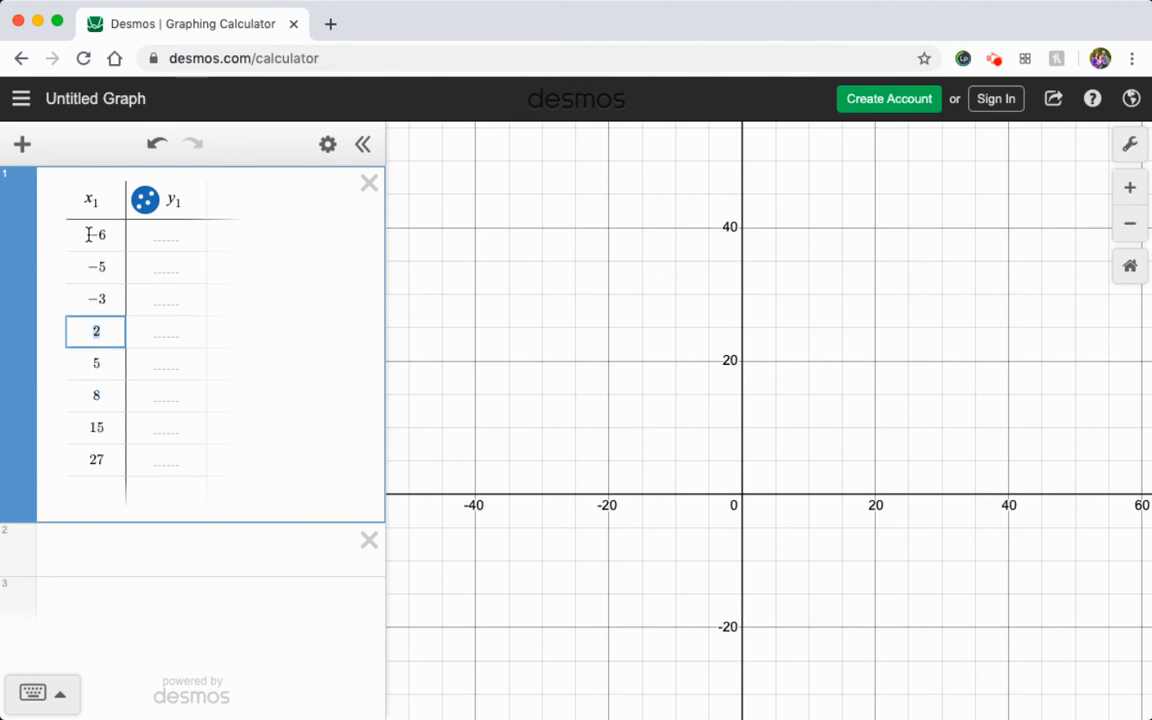
{"action": "key", "text": "Right"}
{"action": "key", "text": "Right"}
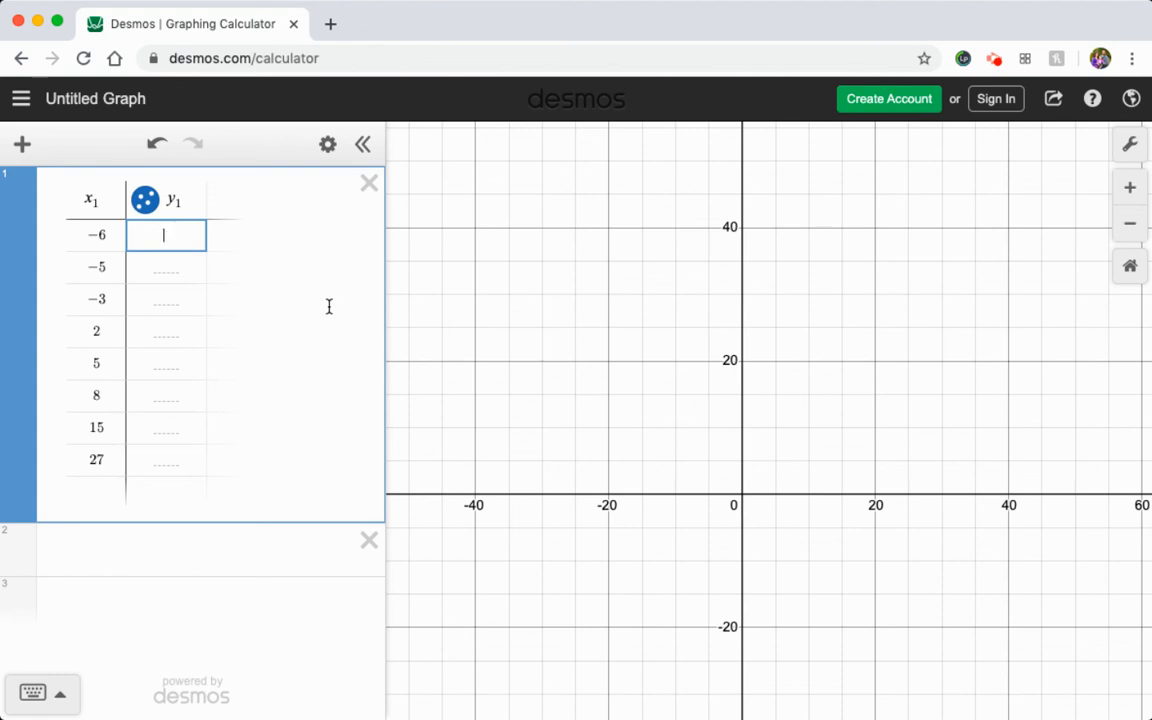
{"action": "type", "text": "18"}
{"action": "key", "text": "Return"}
{"action": "type", "text": "15"}
{"action": "key", "text": "Return"}
{"action": "type", "text": "15"}
{"action": "key", "text": "Return"}
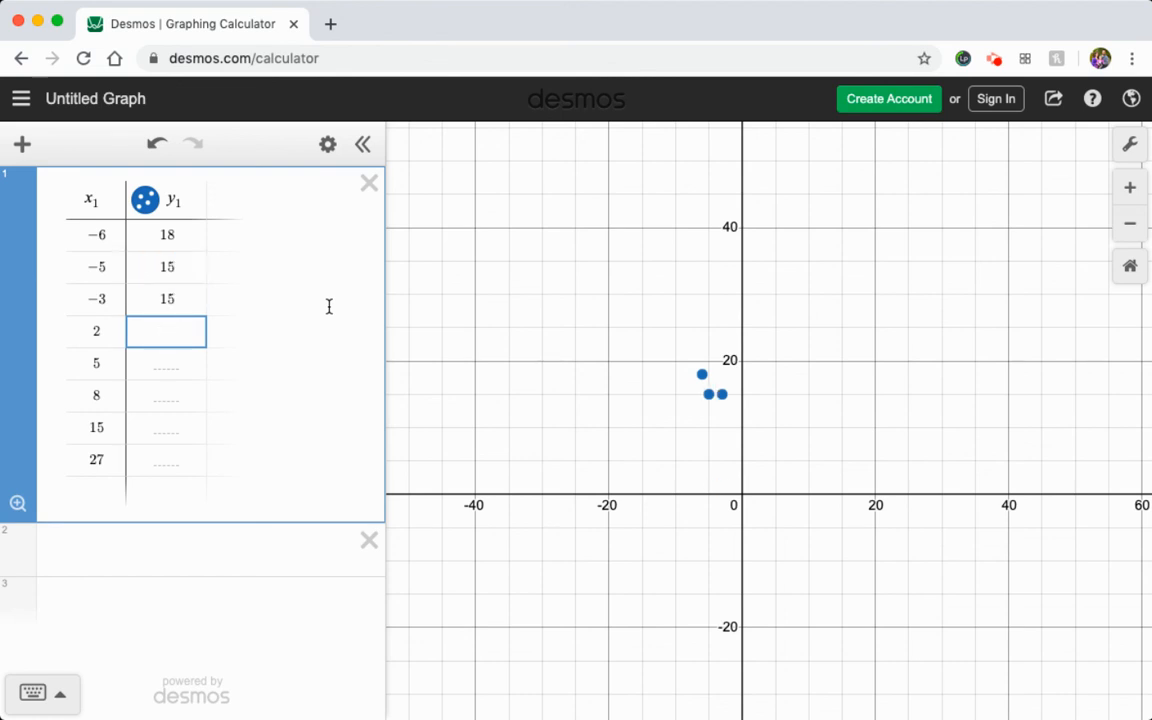
Fill the remaining y₁ cells with 11, 7, 5, 5 and 4.
{"action": "type", "text": "11"}
{"action": "key", "text": "Return"}
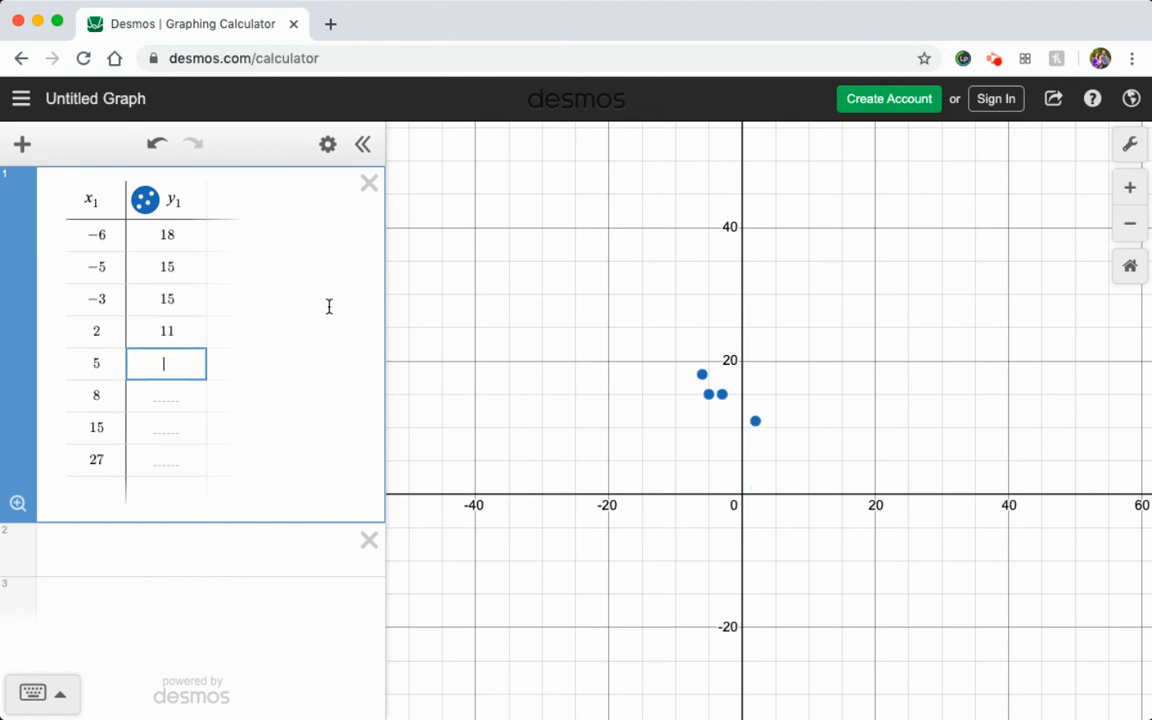
{"action": "type", "text": "7"}
{"action": "key", "text": "Return"}
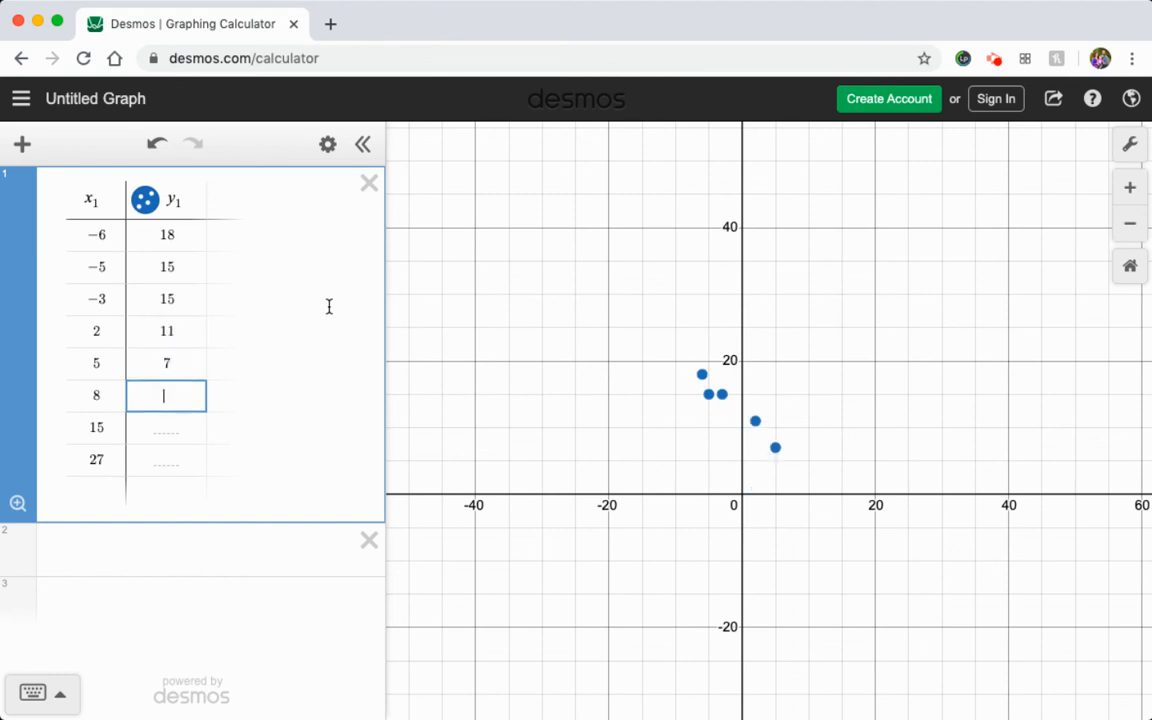
{"action": "type", "text": "5"}
{"action": "key", "text": "Return"}
{"action": "type", "text": "5"}
{"action": "key", "text": "Return"}
{"action": "type", "text": "4"}
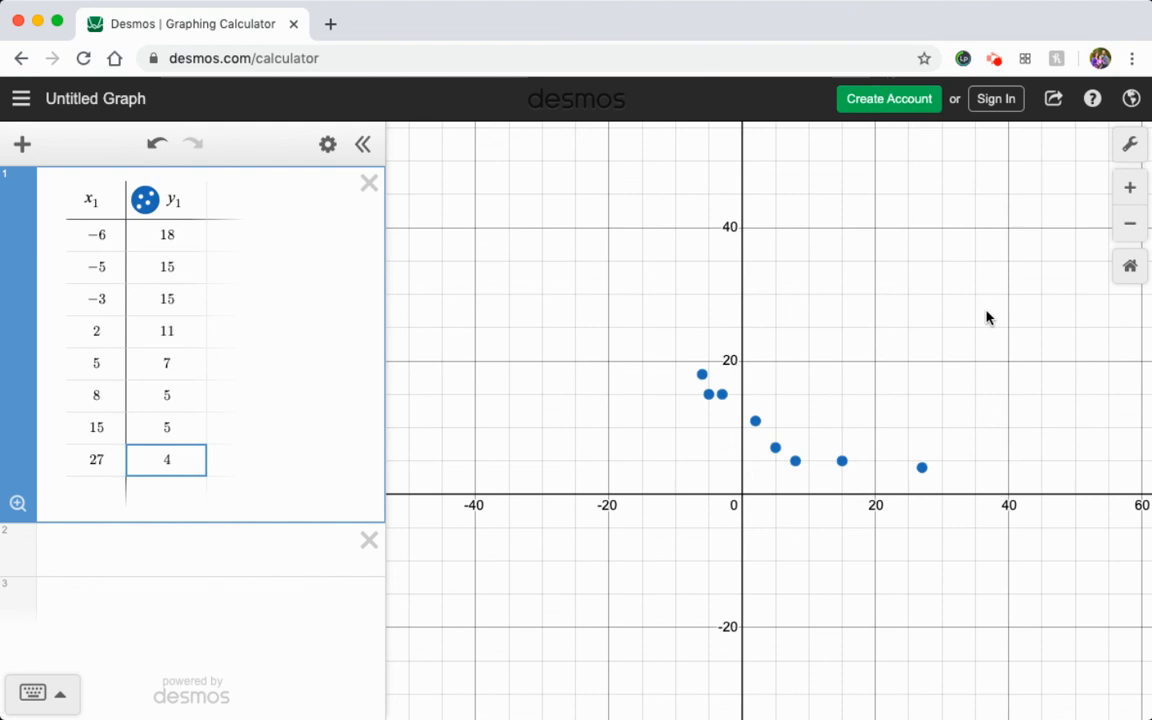
Rename the table's column headers from subscript 1 to x₂ and y₂.
{"action": "left_click_drag", "start_coordinate": [962, 312], "coordinate": [843, 282]}
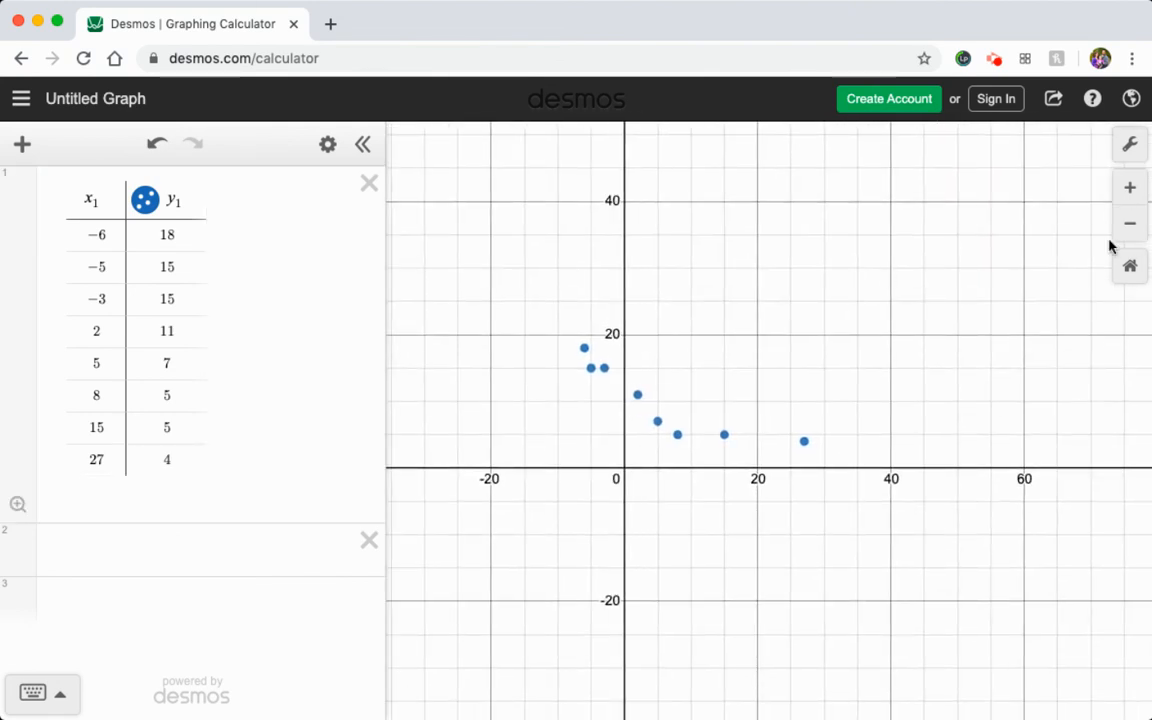
{"action": "left_click", "coordinate": [1129, 189]}
{"action": "left_click_drag", "start_coordinate": [702, 305], "coordinate": [859, 293]}
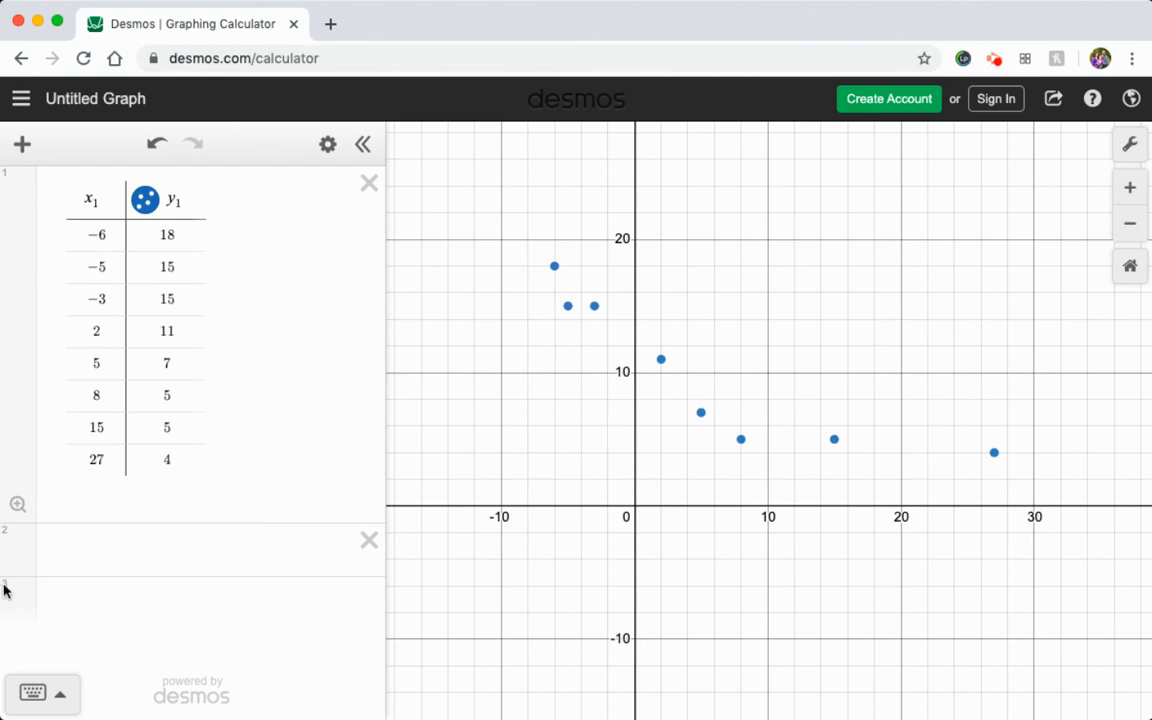
{"action": "left_click", "coordinate": [94, 551]}
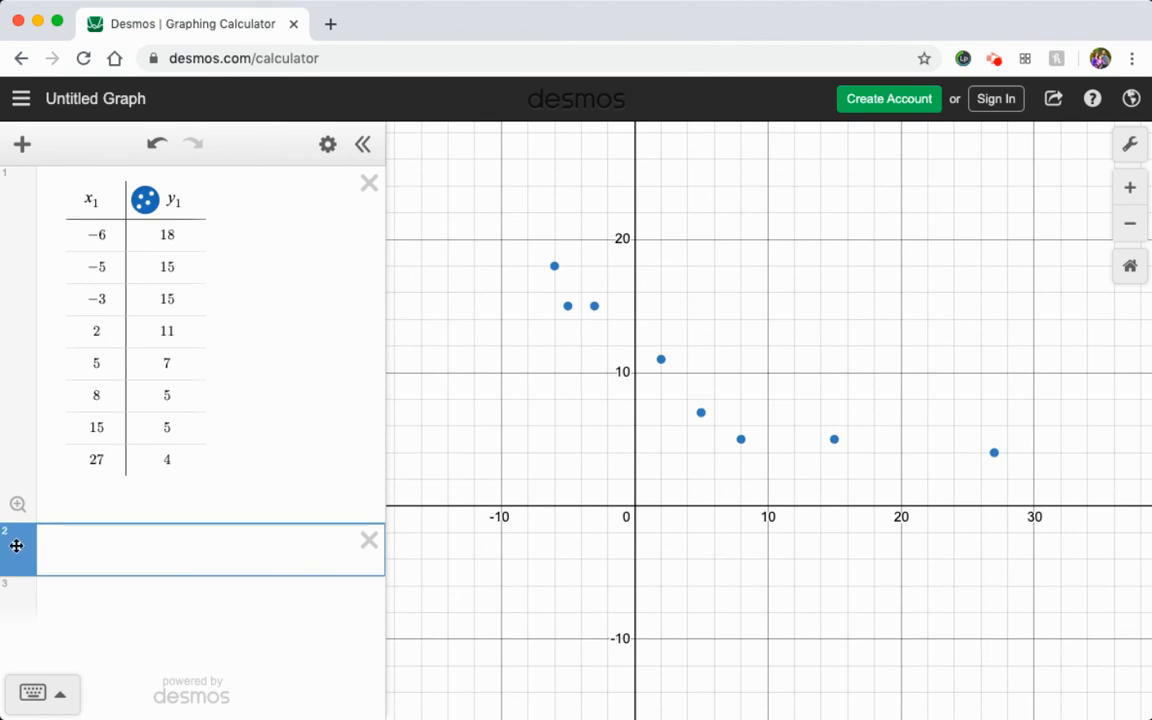
{"action": "left_click", "coordinate": [96, 203]}
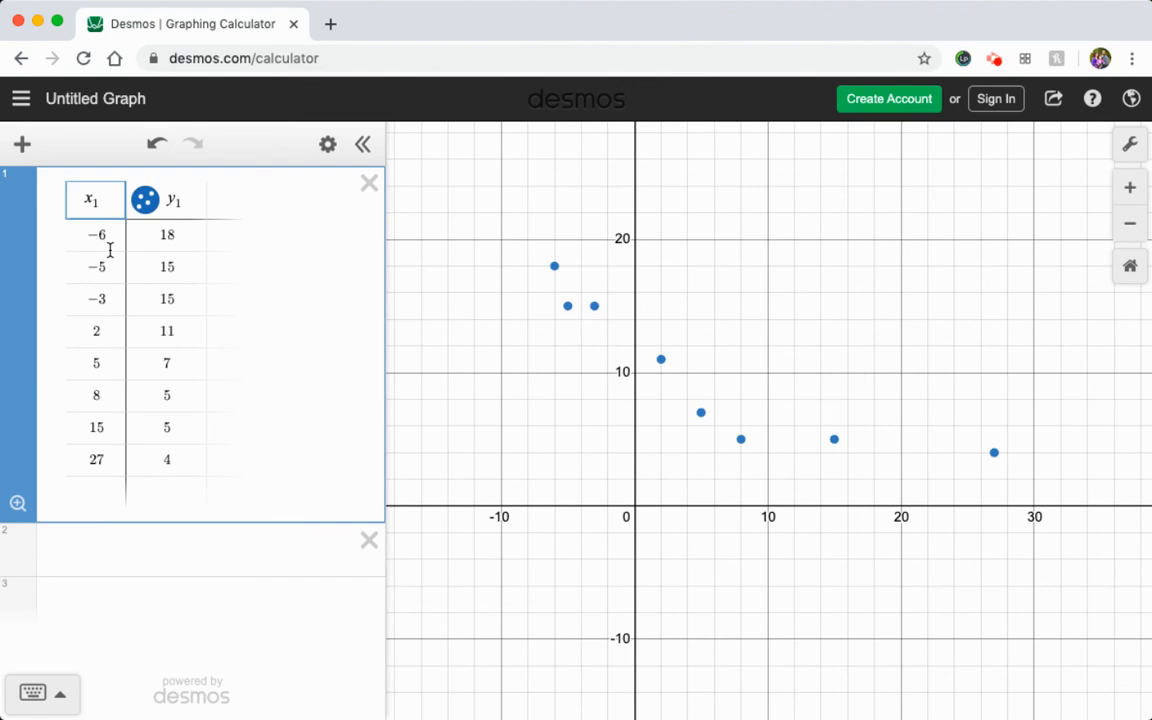
{"action": "key", "text": "BackSpace"}
{"action": "type", "text": "2"}
{"action": "left_click", "coordinate": [174, 202]}
{"action": "key", "text": "BackSpace"}
{"action": "type", "text": "2"}
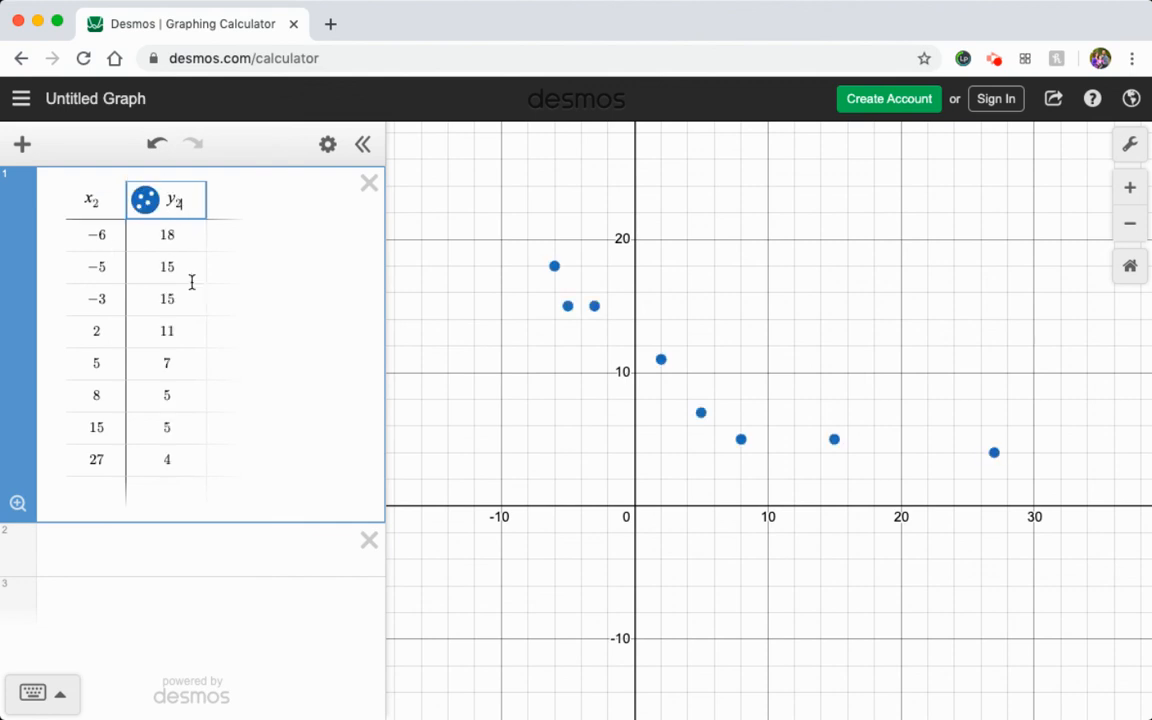
Enter the linear regression model y ~ mx + b in the empty expression below the table.
{"action": "left_click", "coordinate": [90, 549]}
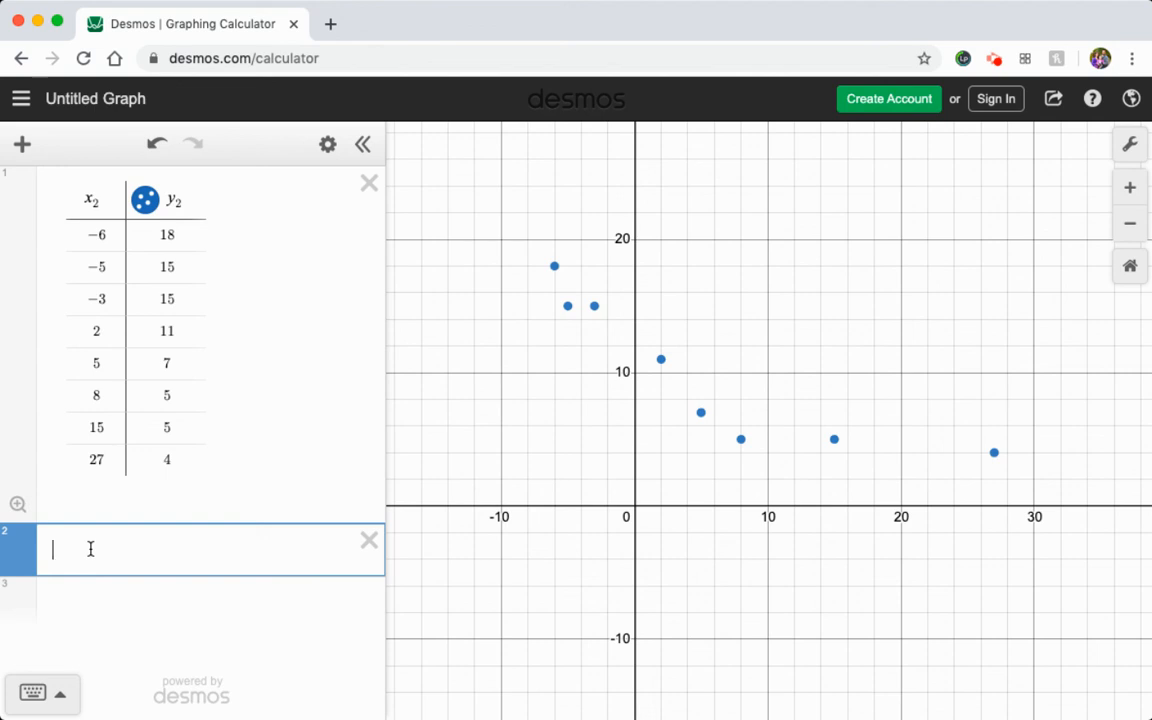
{"action": "type", "text": "y=x"}
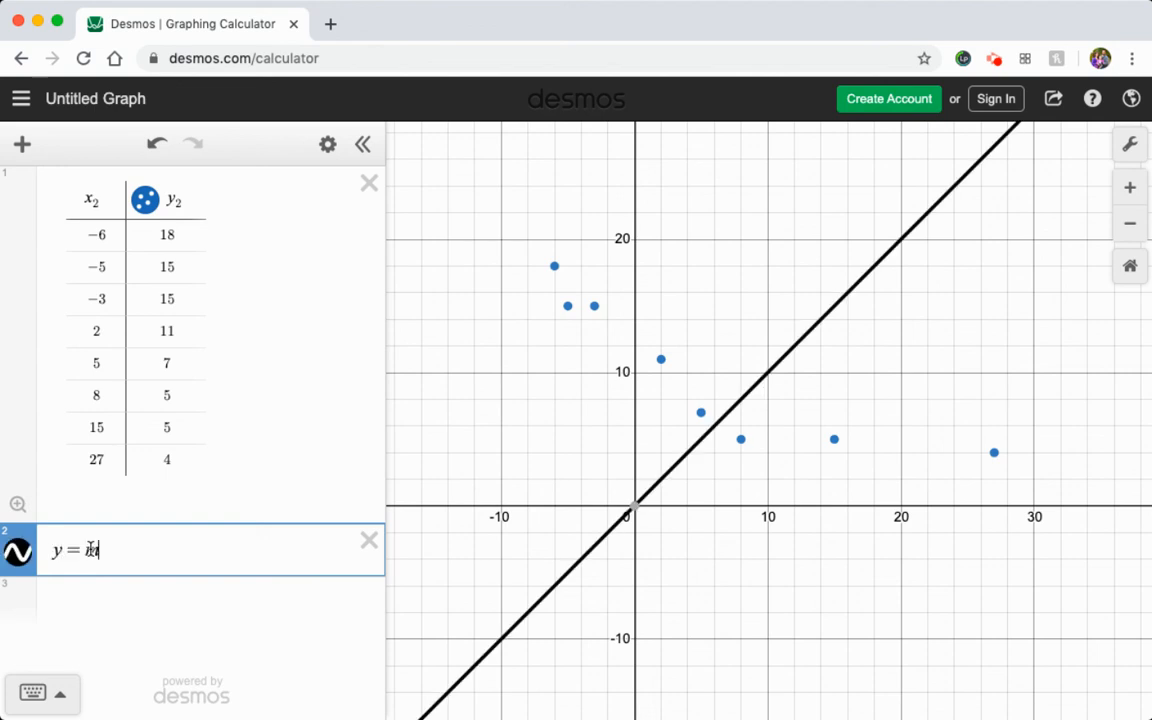
{"action": "type", "text": "x+"}
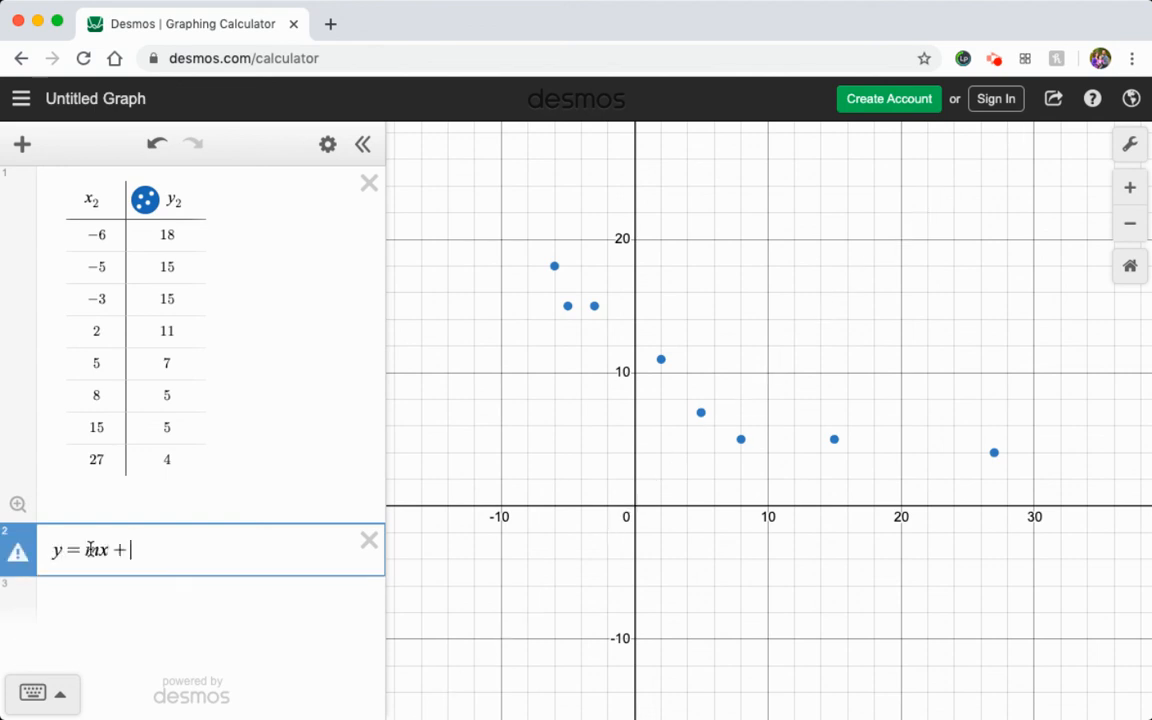
{"action": "type", "text": "b"}
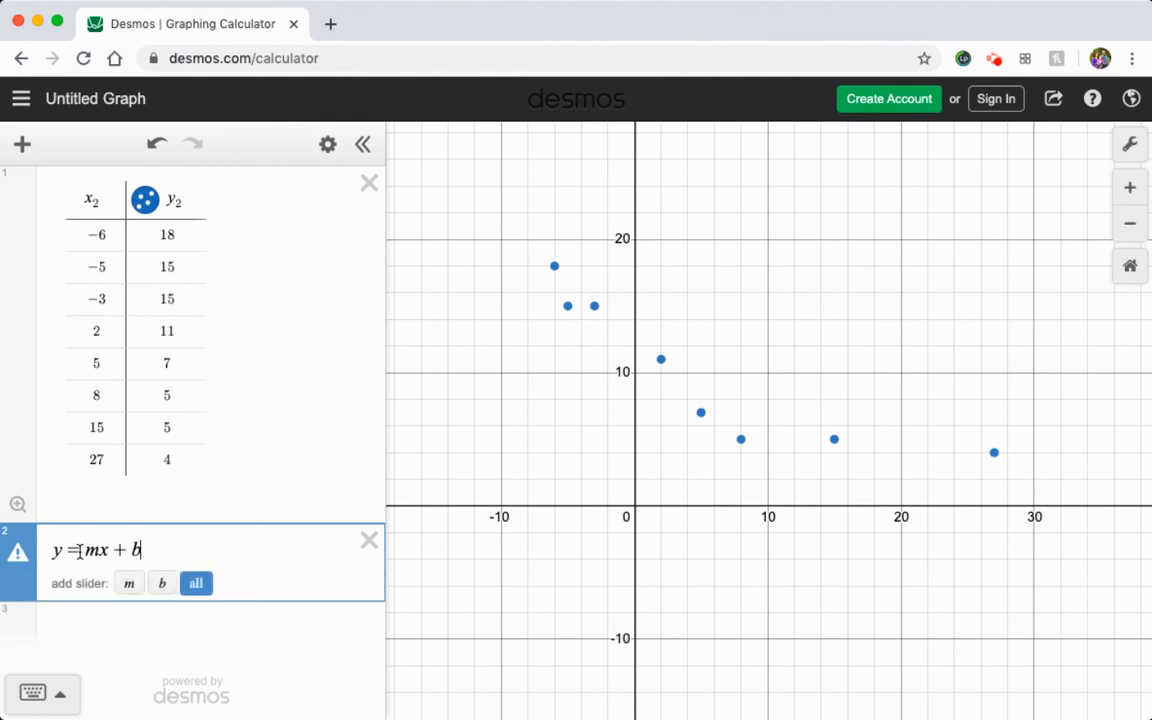
{"action": "left_click", "coordinate": [85, 549]}
{"action": "key", "text": "BackSpace"}
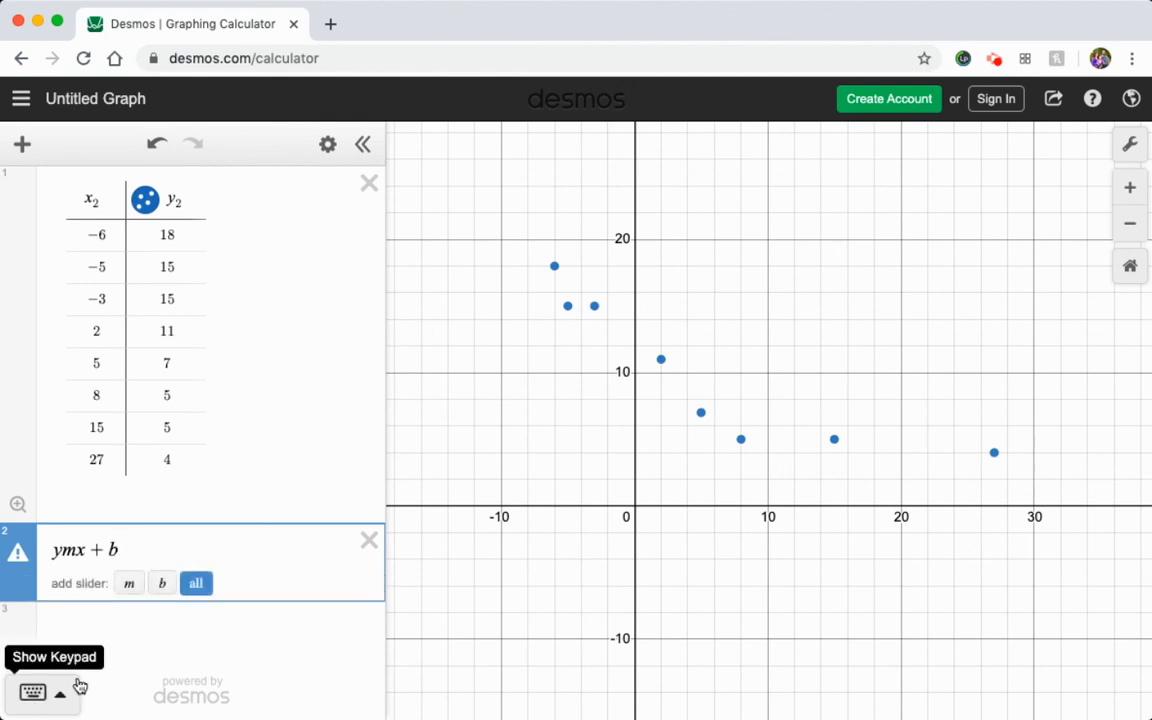
{"action": "type", "text": "~"}
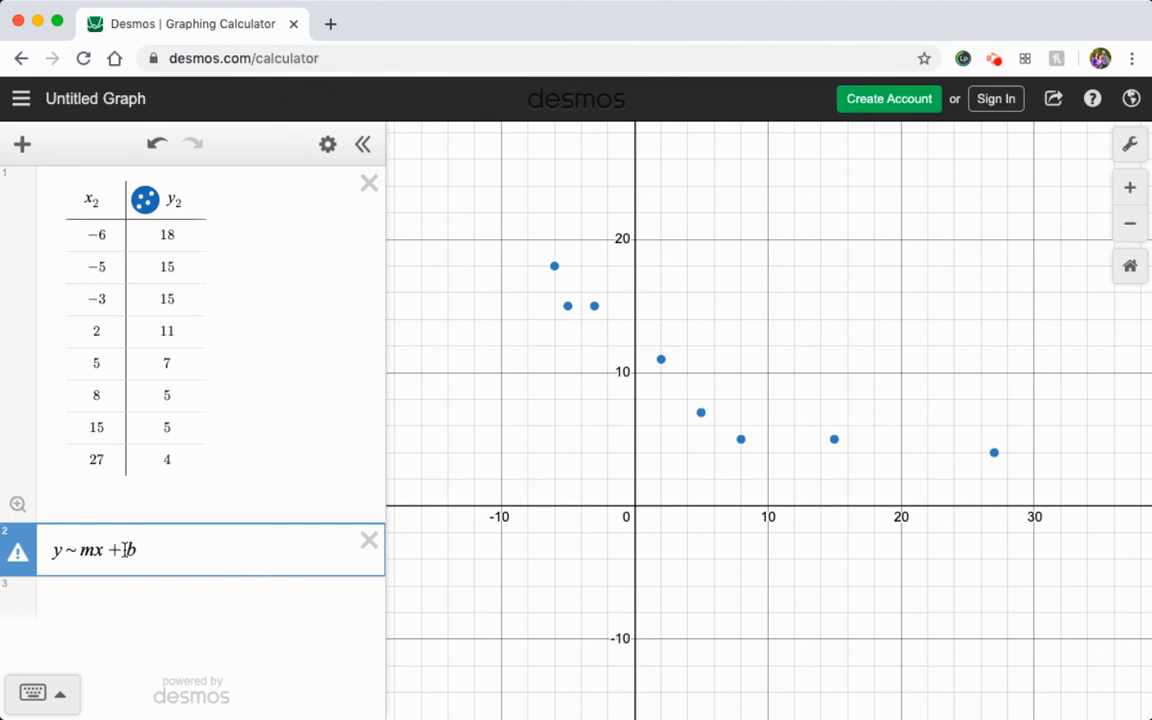
Add subscript 2 to both variables so the model reads y₂ ~ mx₂ + b, and inspect the fitted line's y-intercept.
{"action": "left_click", "coordinate": [86, 553]}
{"action": "left_click", "coordinate": [91, 201]}
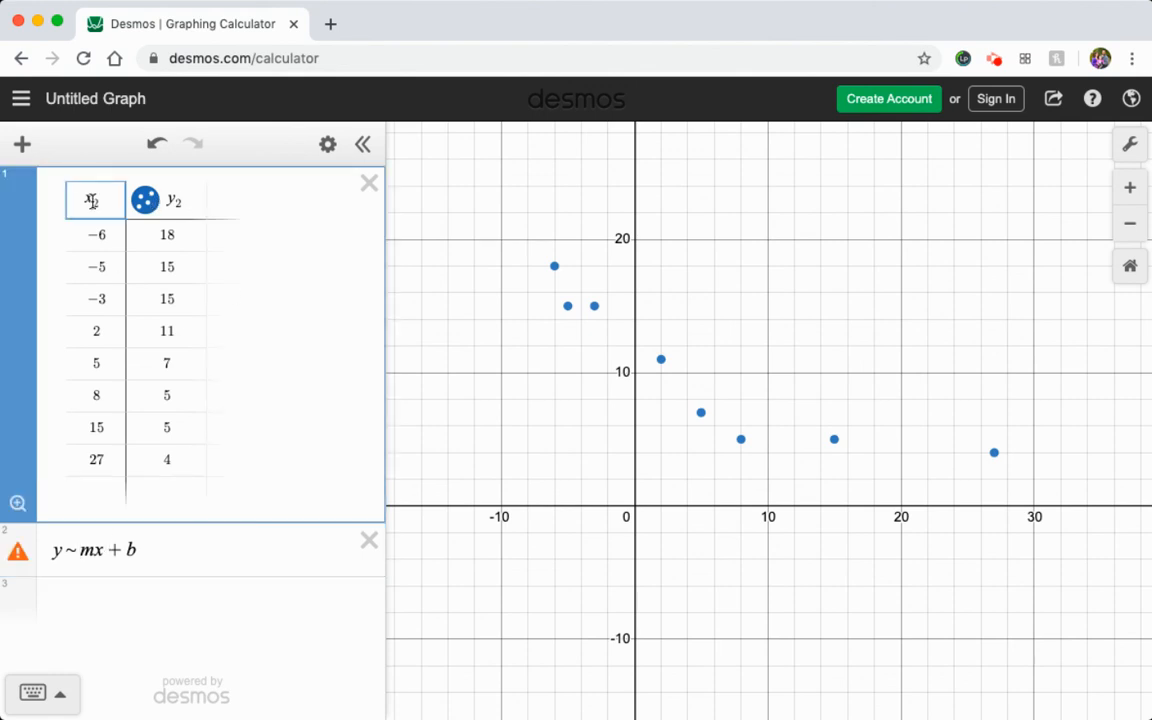
{"action": "left_click", "coordinate": [90, 551]}
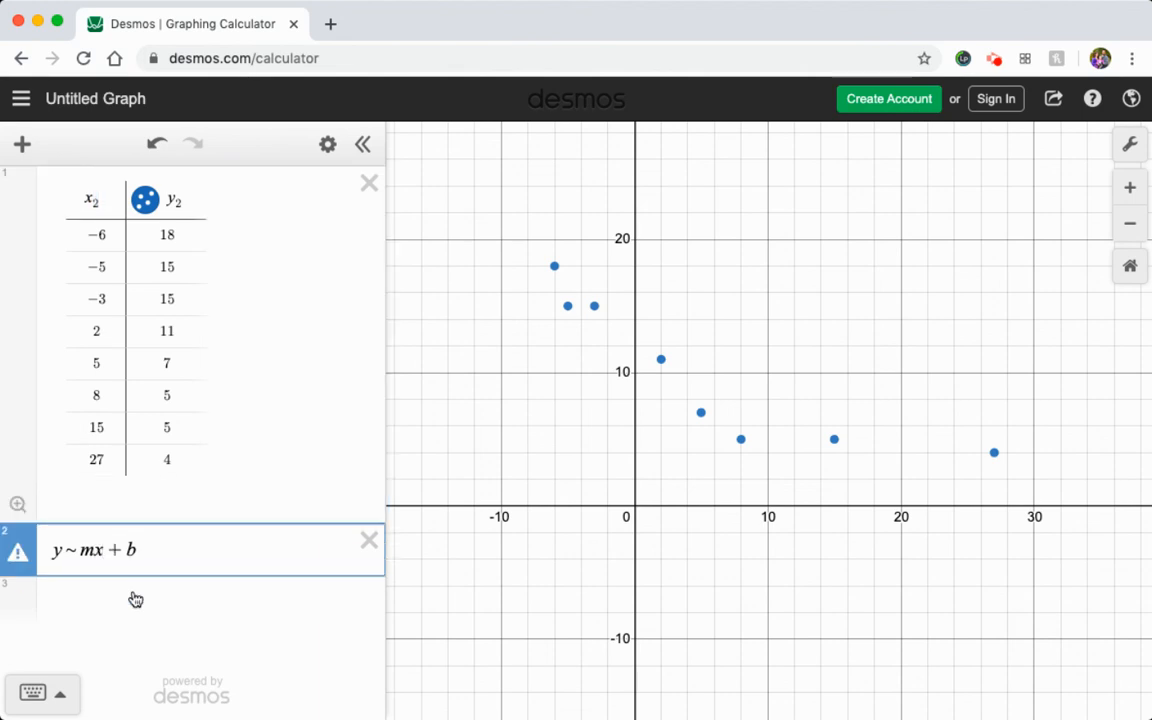
{"action": "type", "text": "2"}
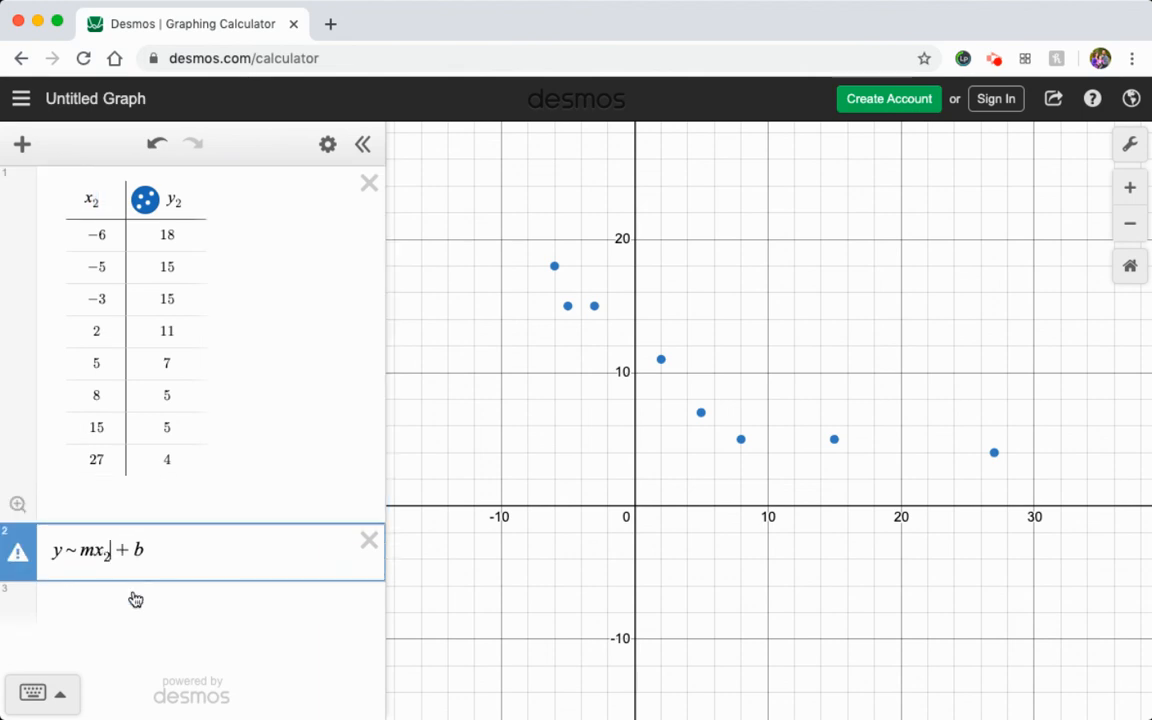
{"action": "left_click", "coordinate": [174, 201]}
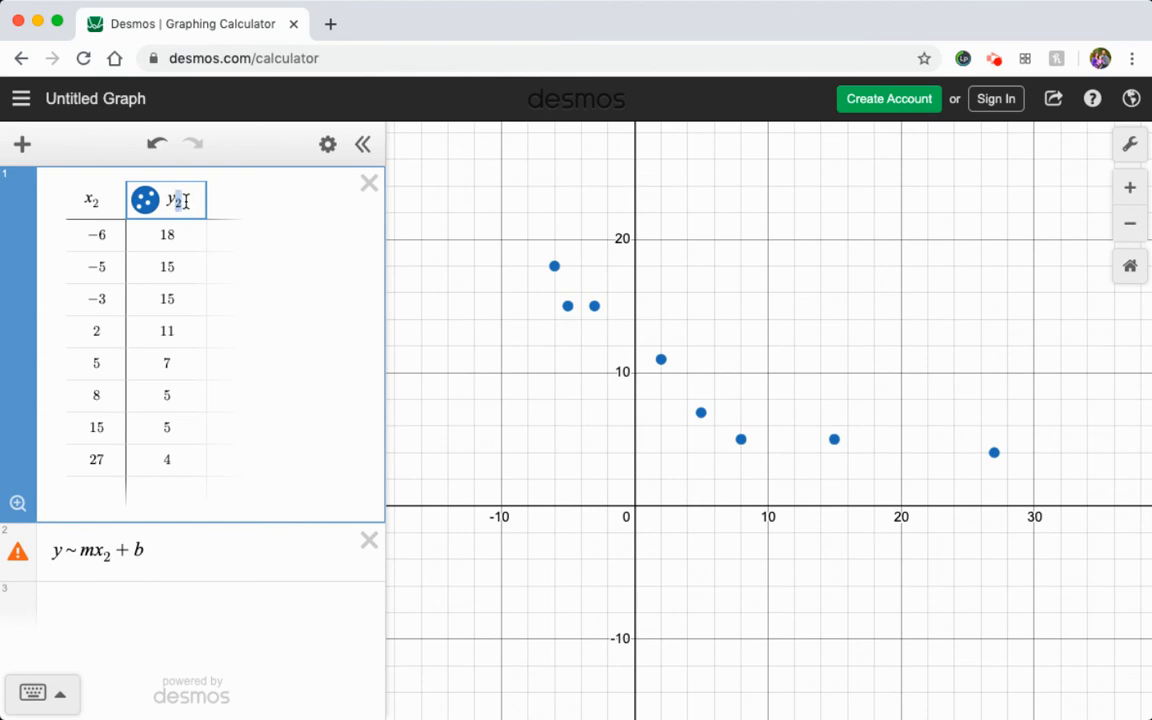
{"action": "left_click", "coordinate": [58, 550]}
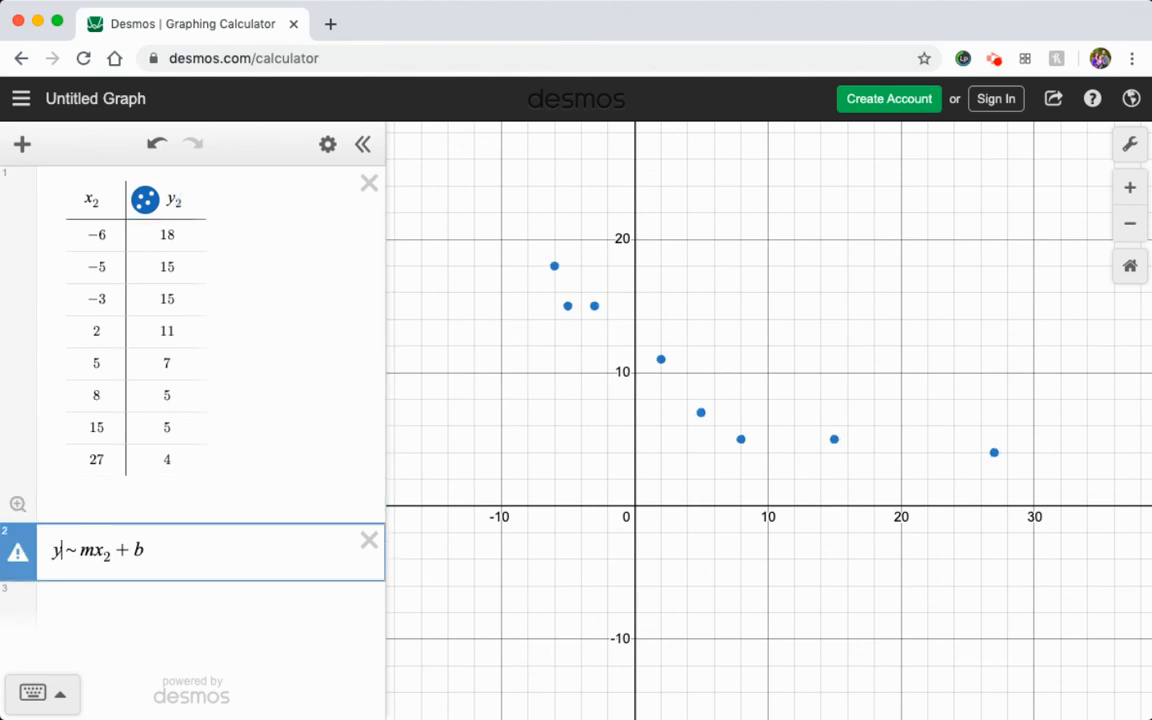
{"action": "type", "text": "2"}
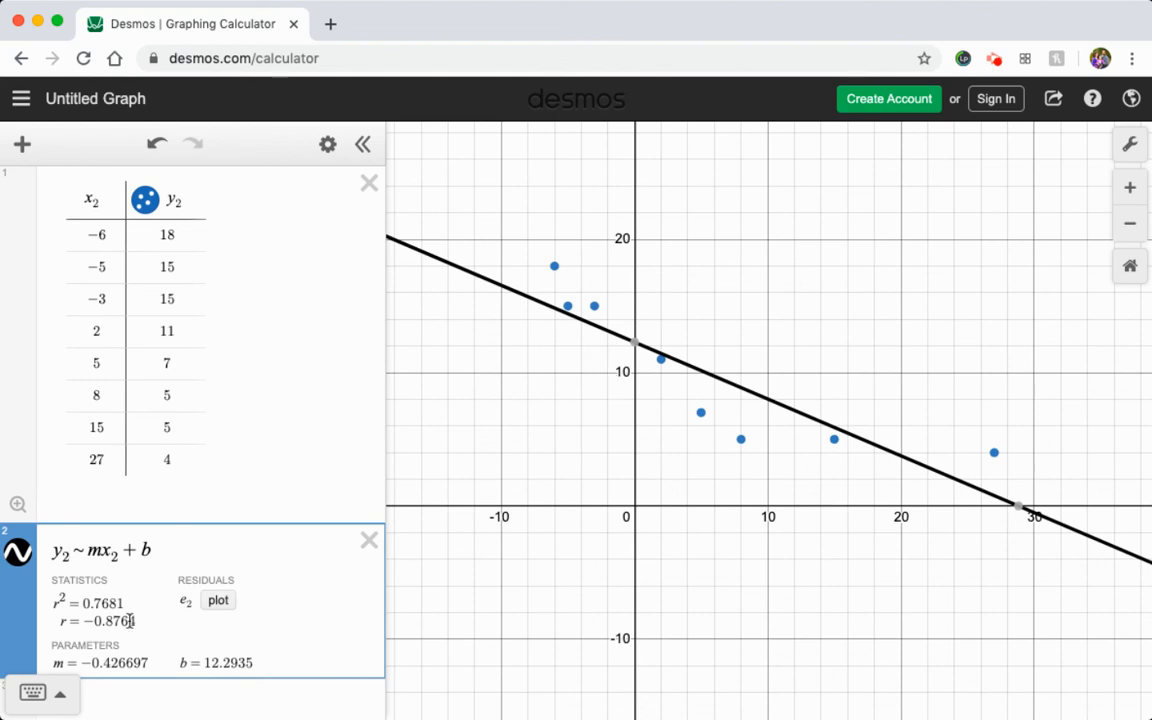
{"action": "scroll", "coordinate": [229, 588], "scroll_direction": "down", "scroll_amount": 2}
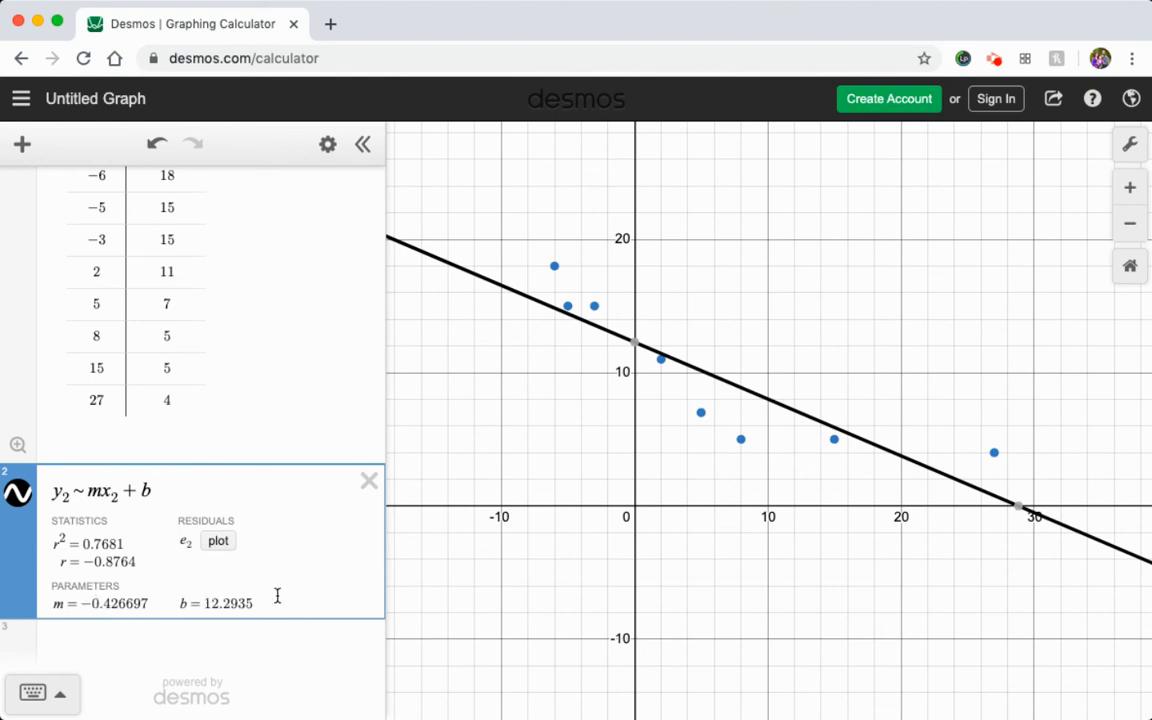
{"action": "mouse_move", "coordinate": [641, 345]}
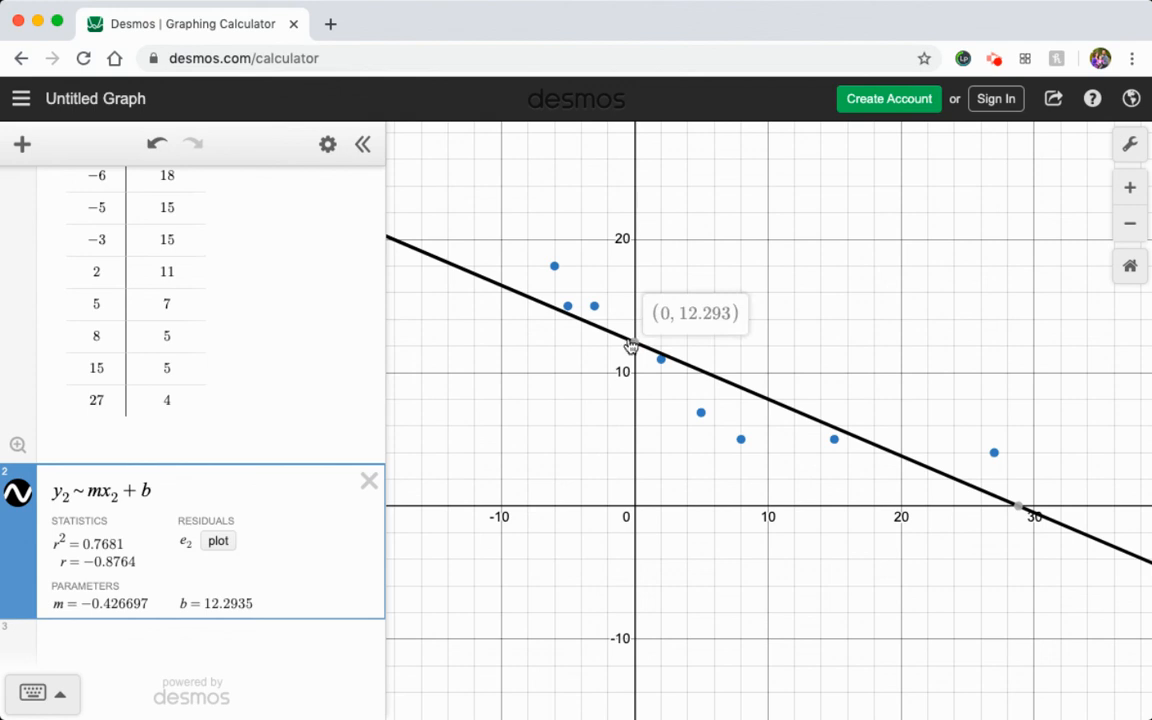